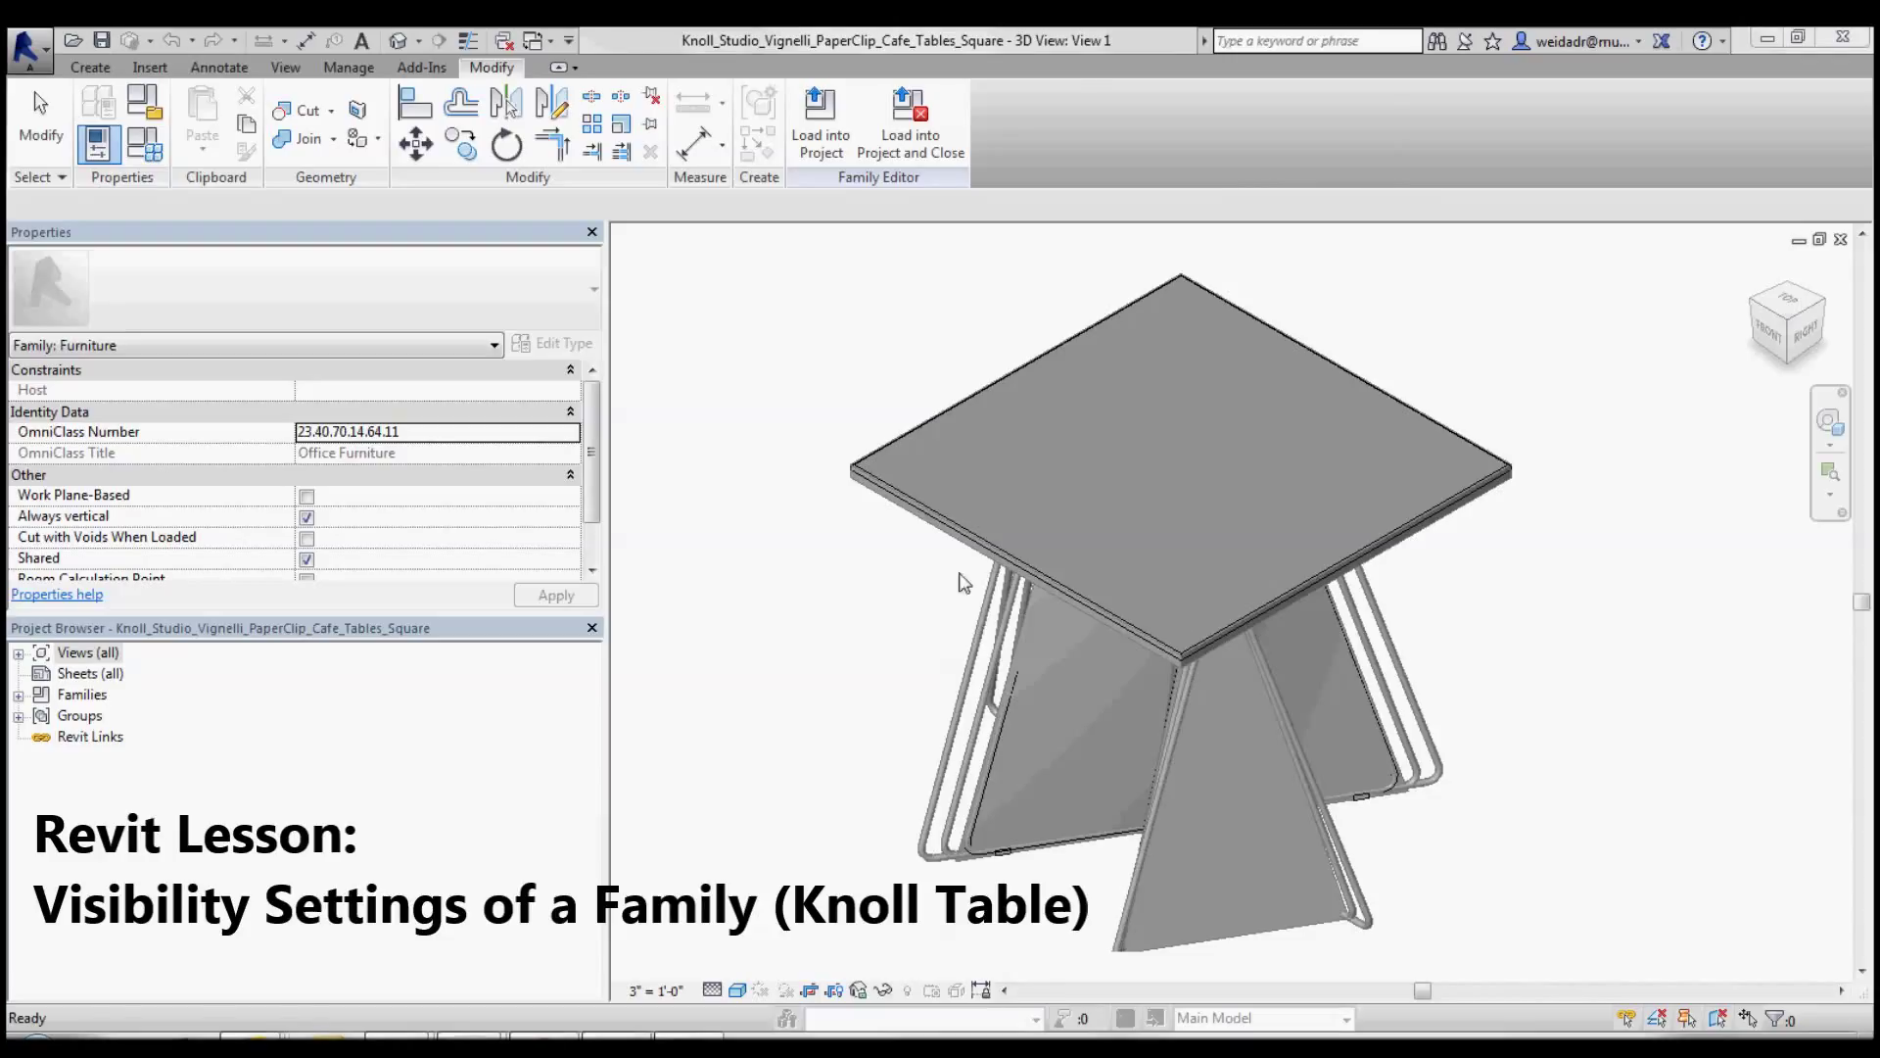
# Inspect the visibility settings of the left and right 2D table blends, leaving them unchanged
pyautogui.click(781, 404)
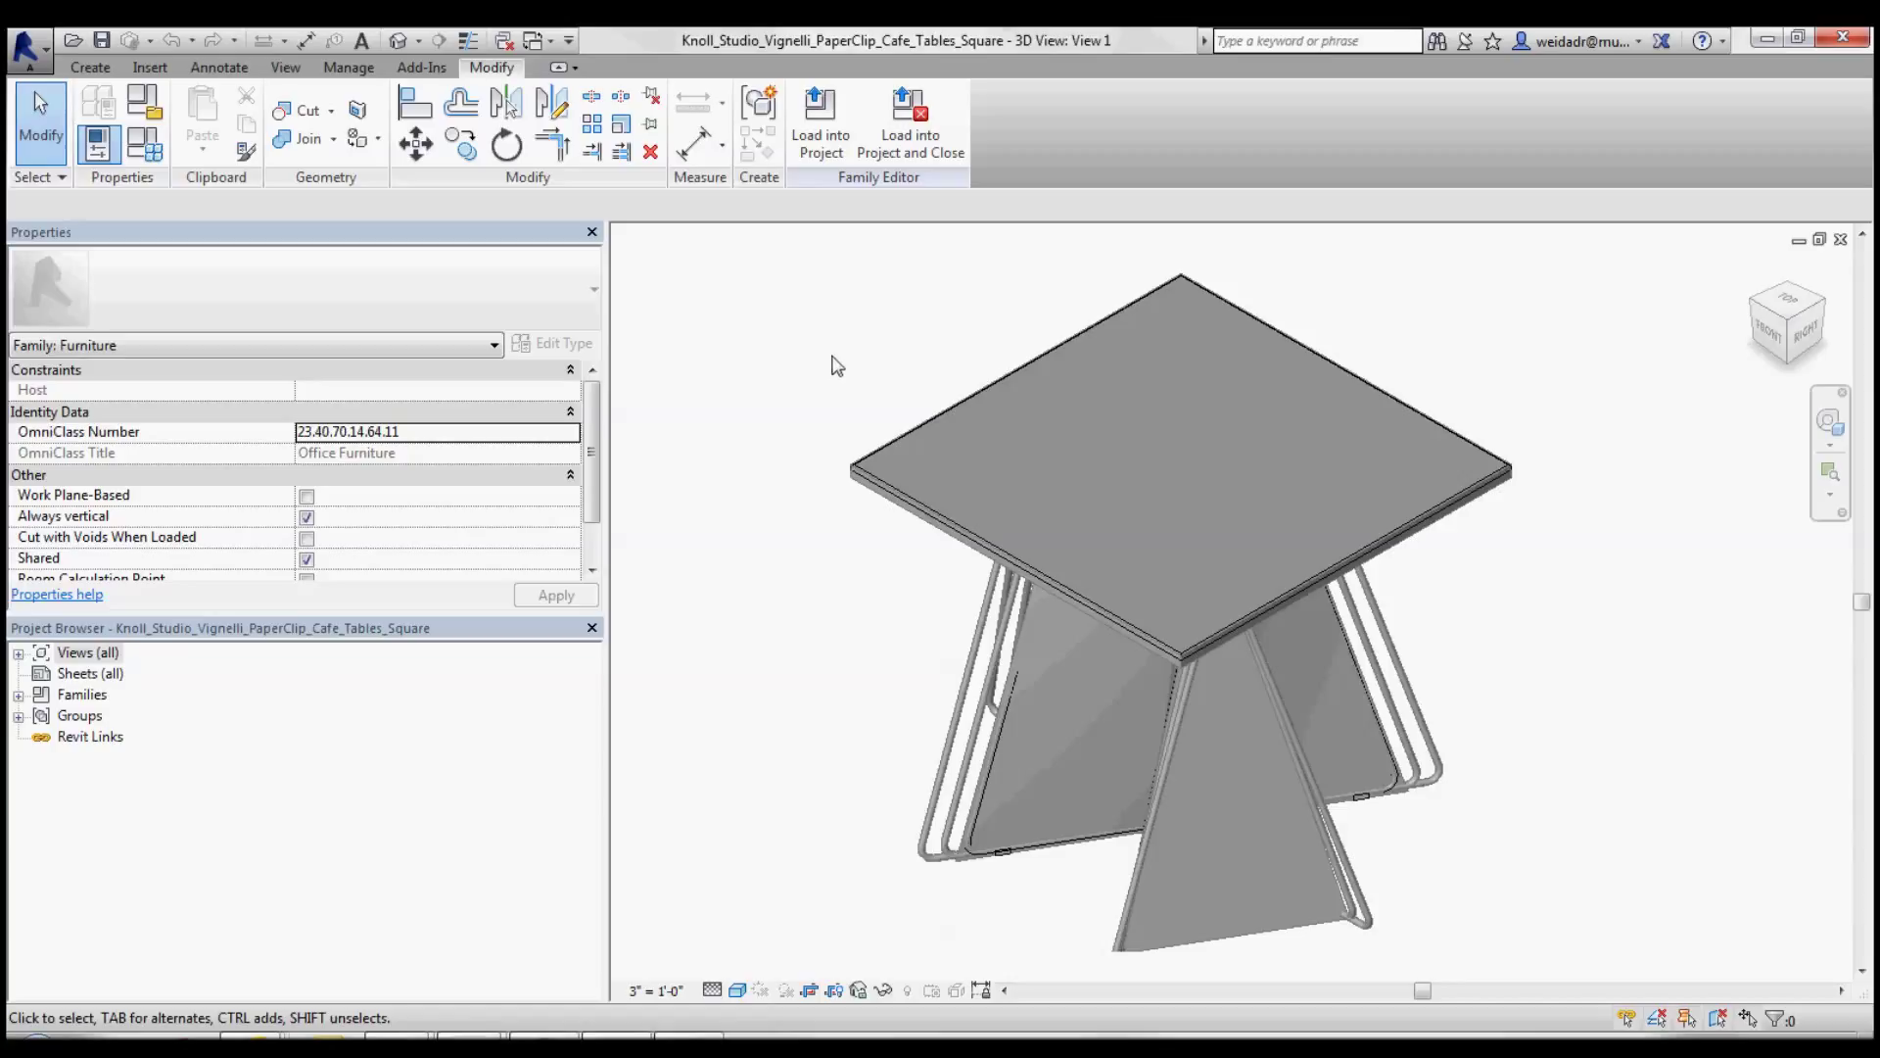
pyautogui.moveTo(834, 363)
pyautogui.mouseDown(button='middle')
pyautogui.moveTo(855, 390)
pyautogui.moveTo(860, 356)
pyautogui.mouseUp(button='middle')
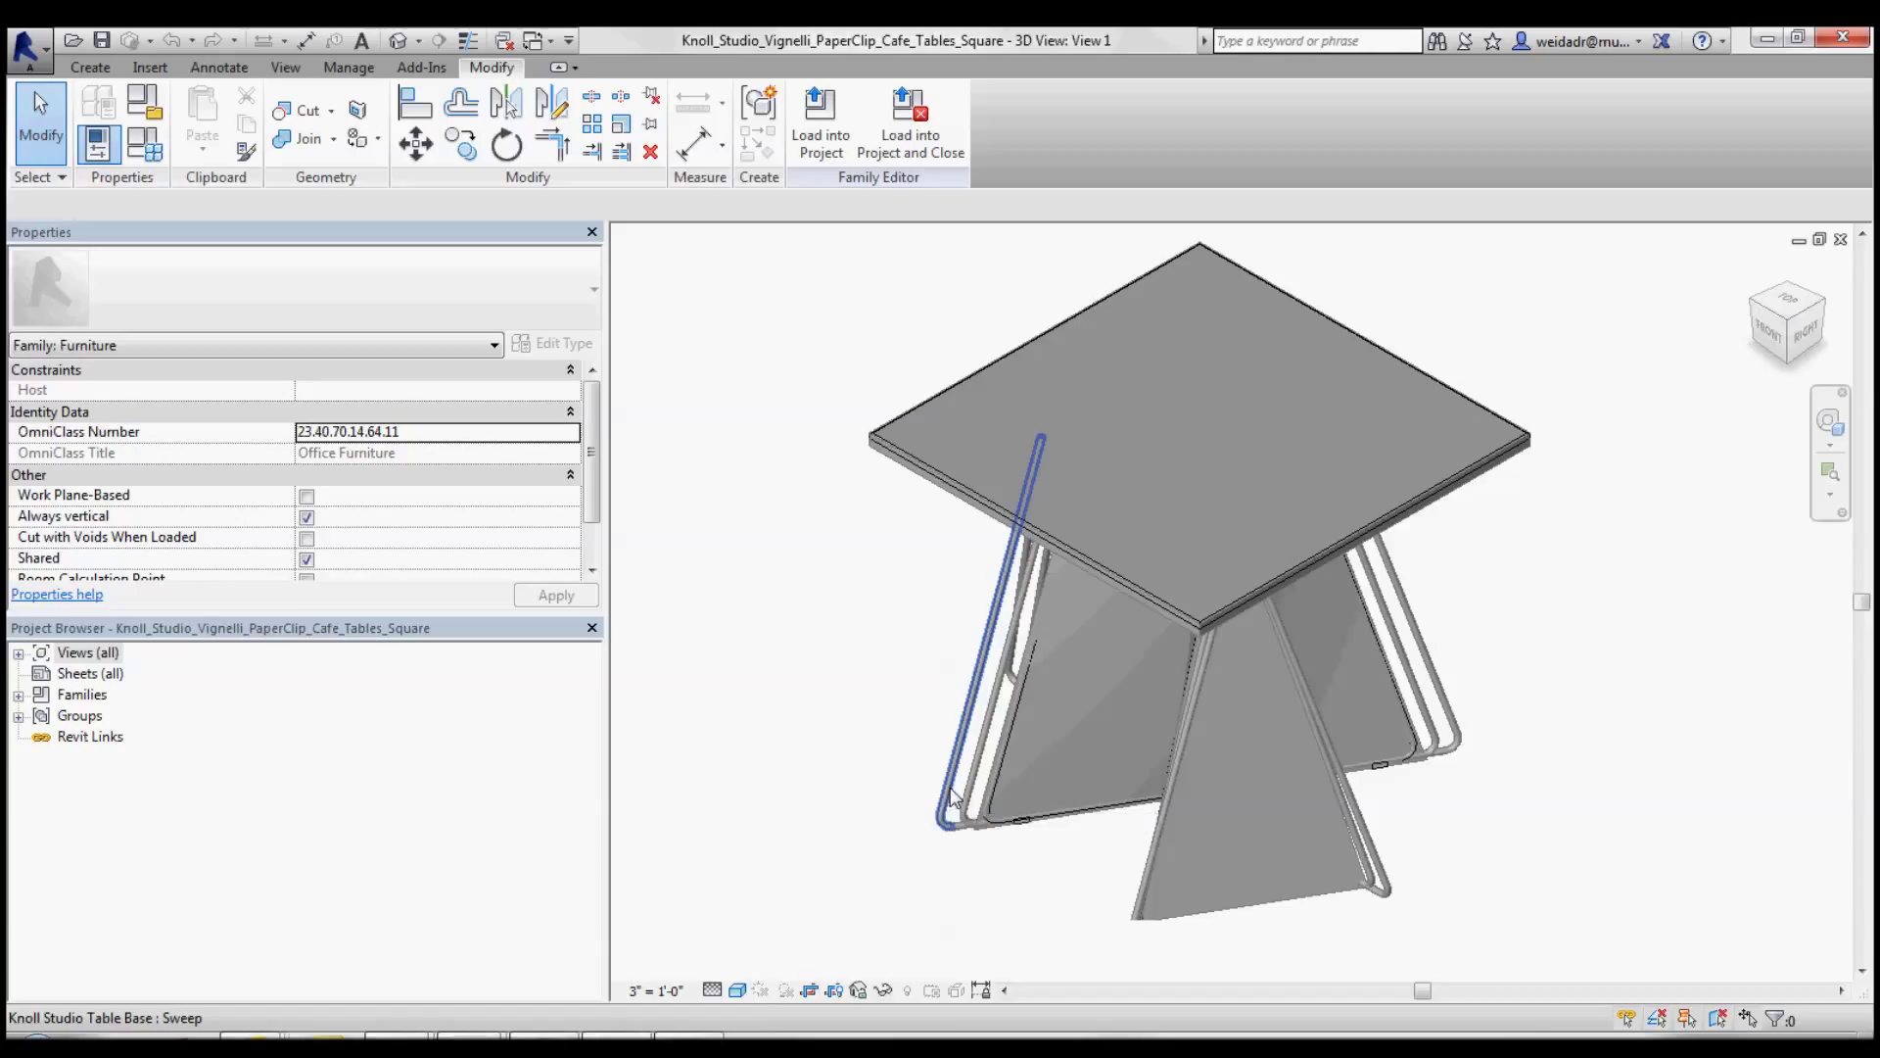
pyautogui.click(1102, 815)
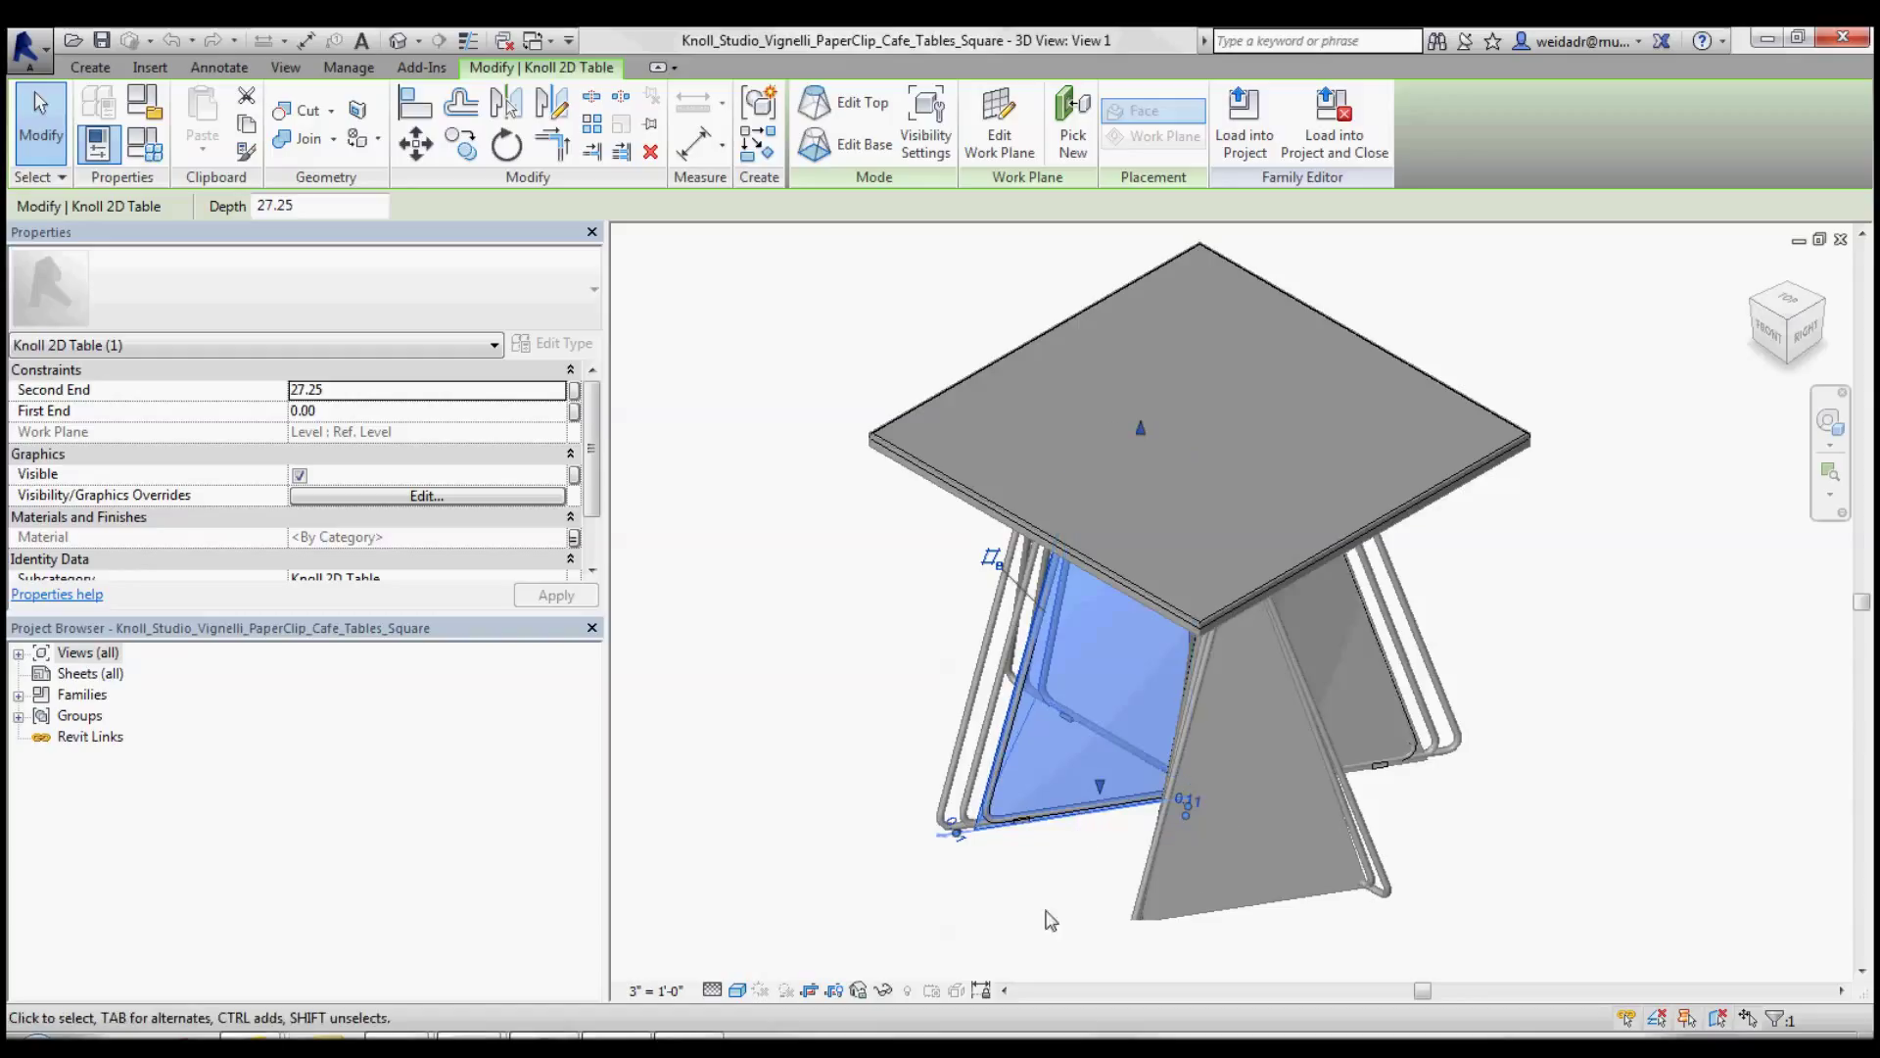
pyautogui.click(1206, 915)
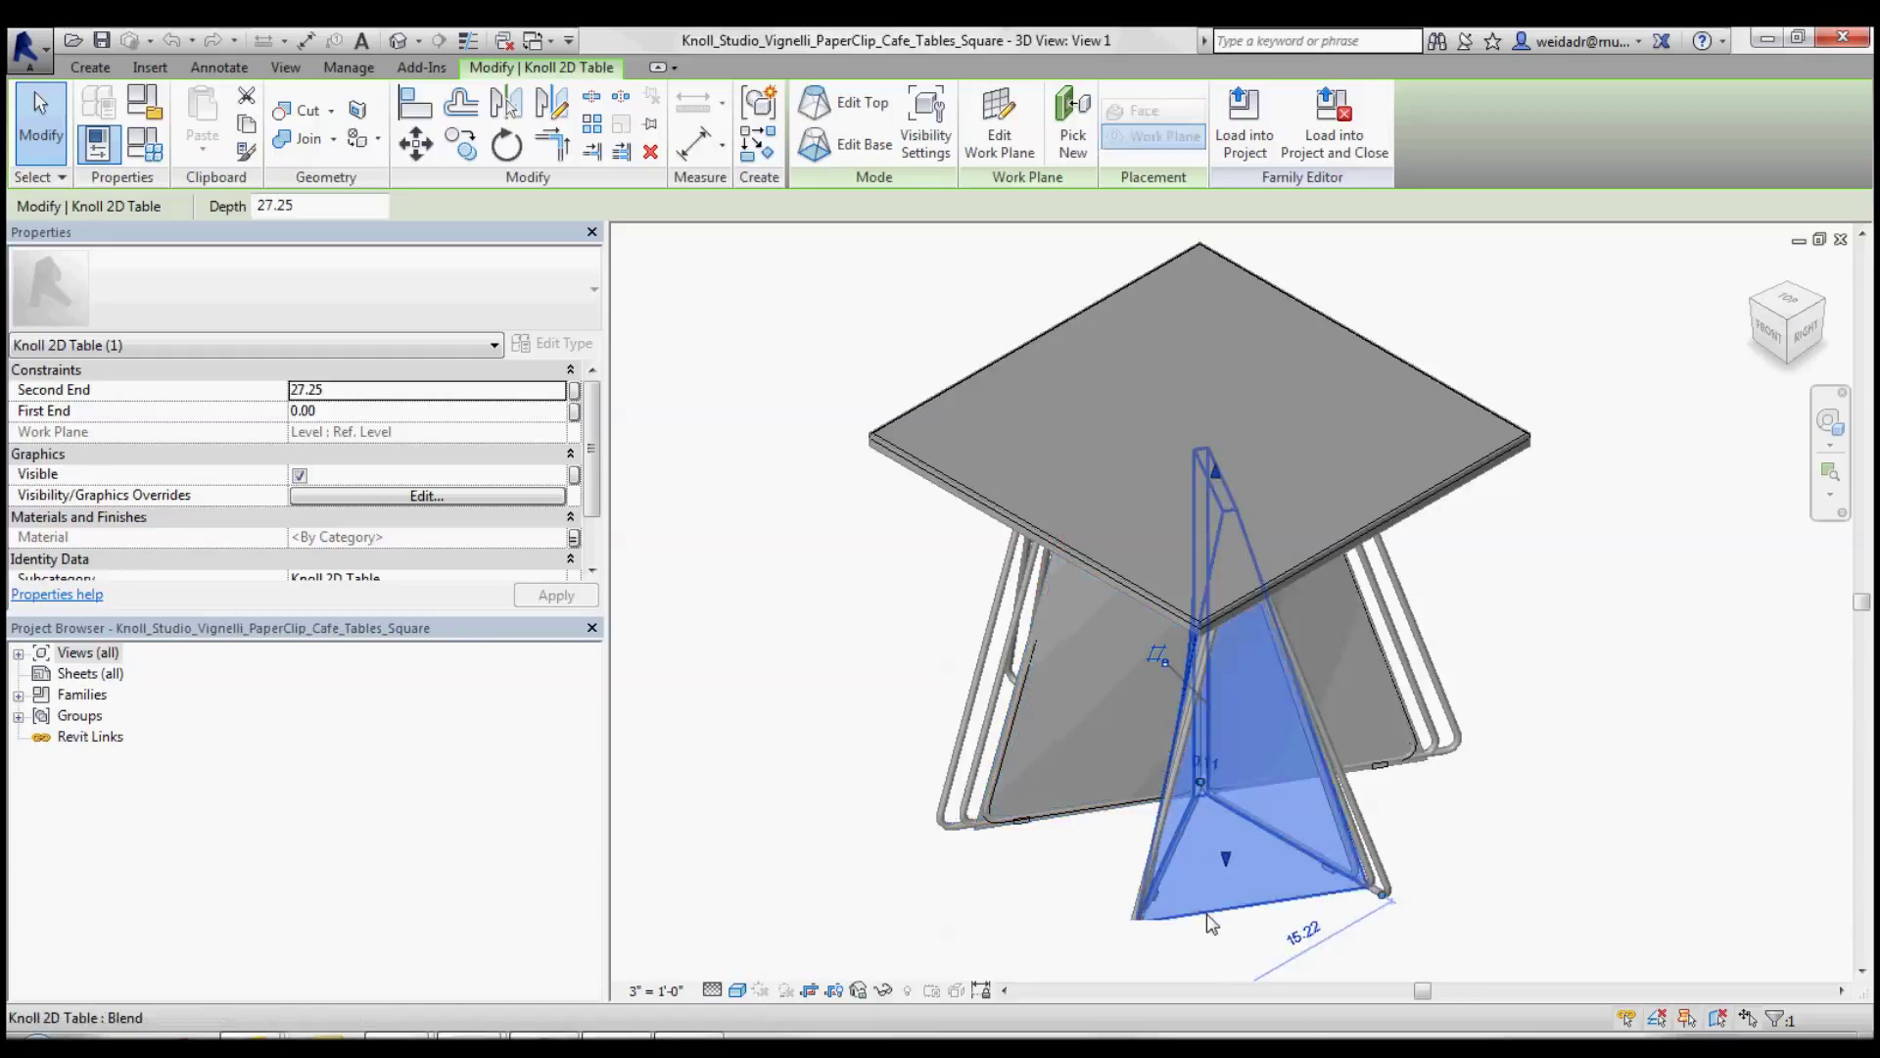
pyautogui.click(447, 502)
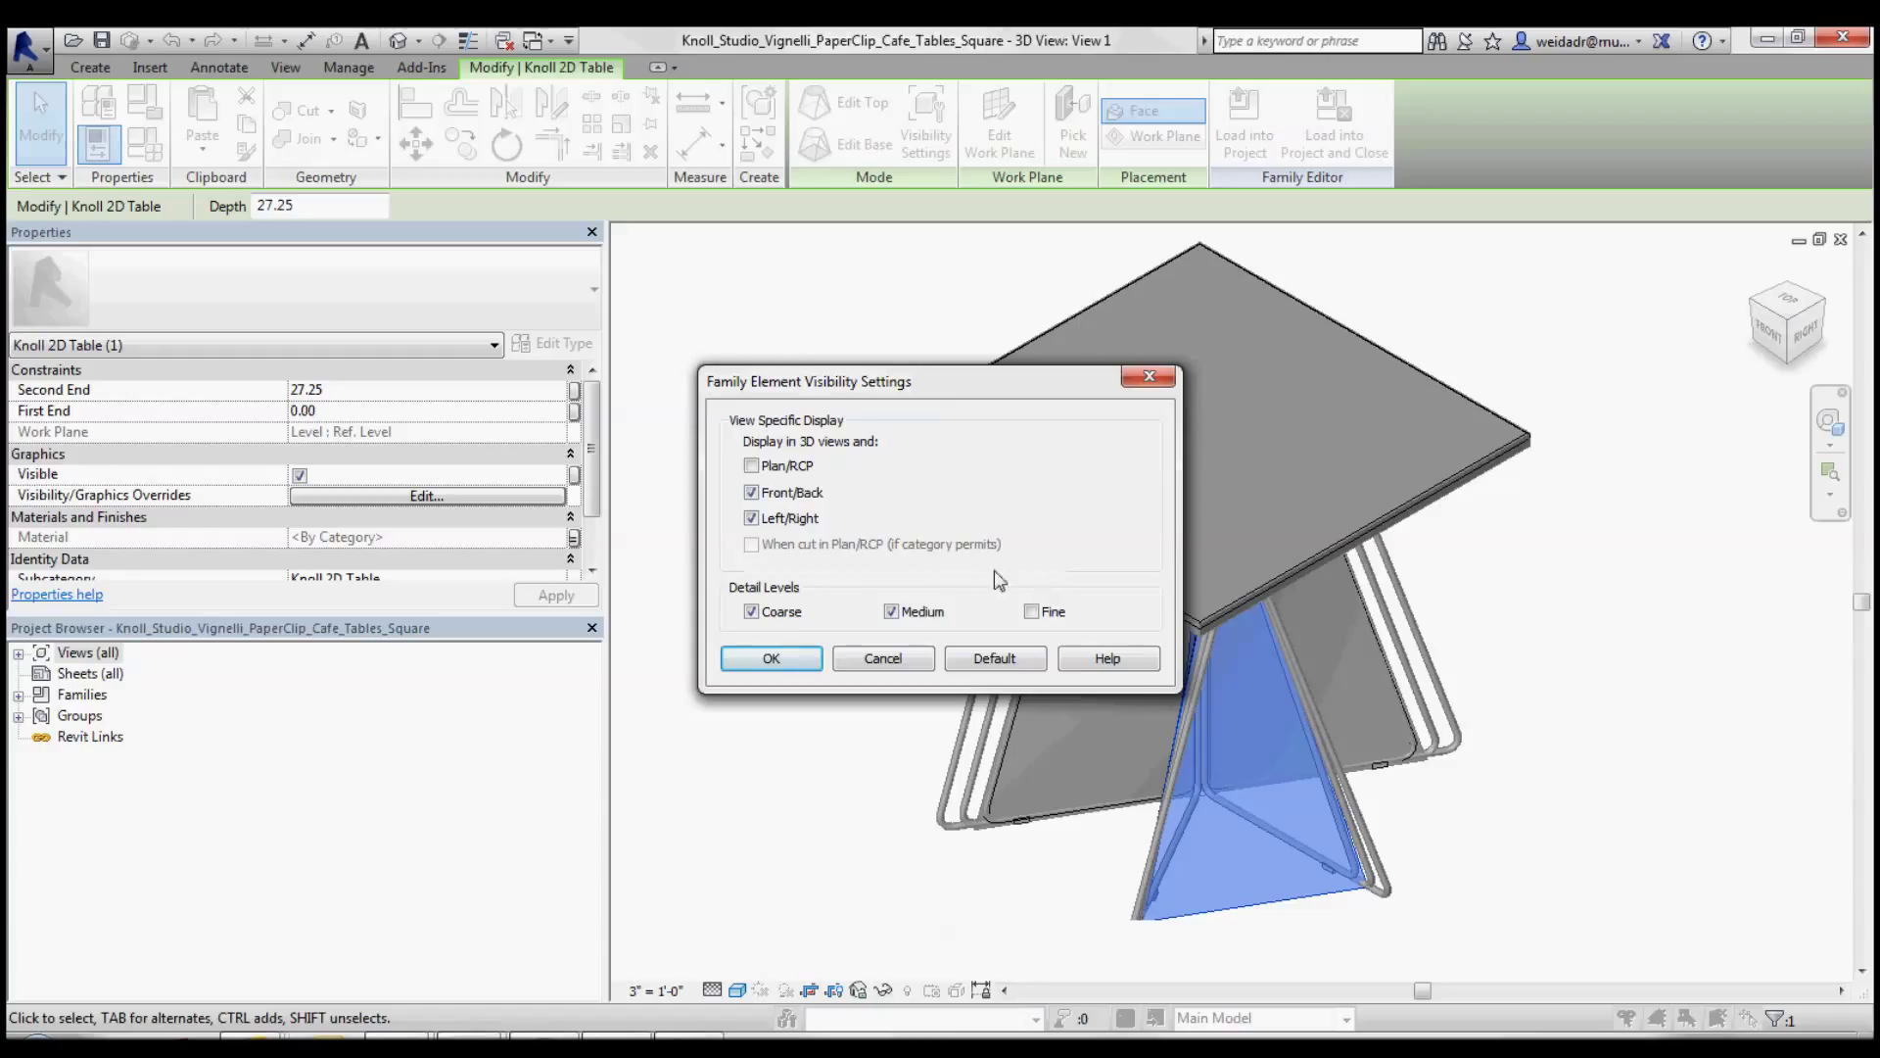
pyautogui.click(783, 658)
# Review the tabletop extrusion's and table base sweep's visibility settings without changes
pyautogui.click(903, 476)
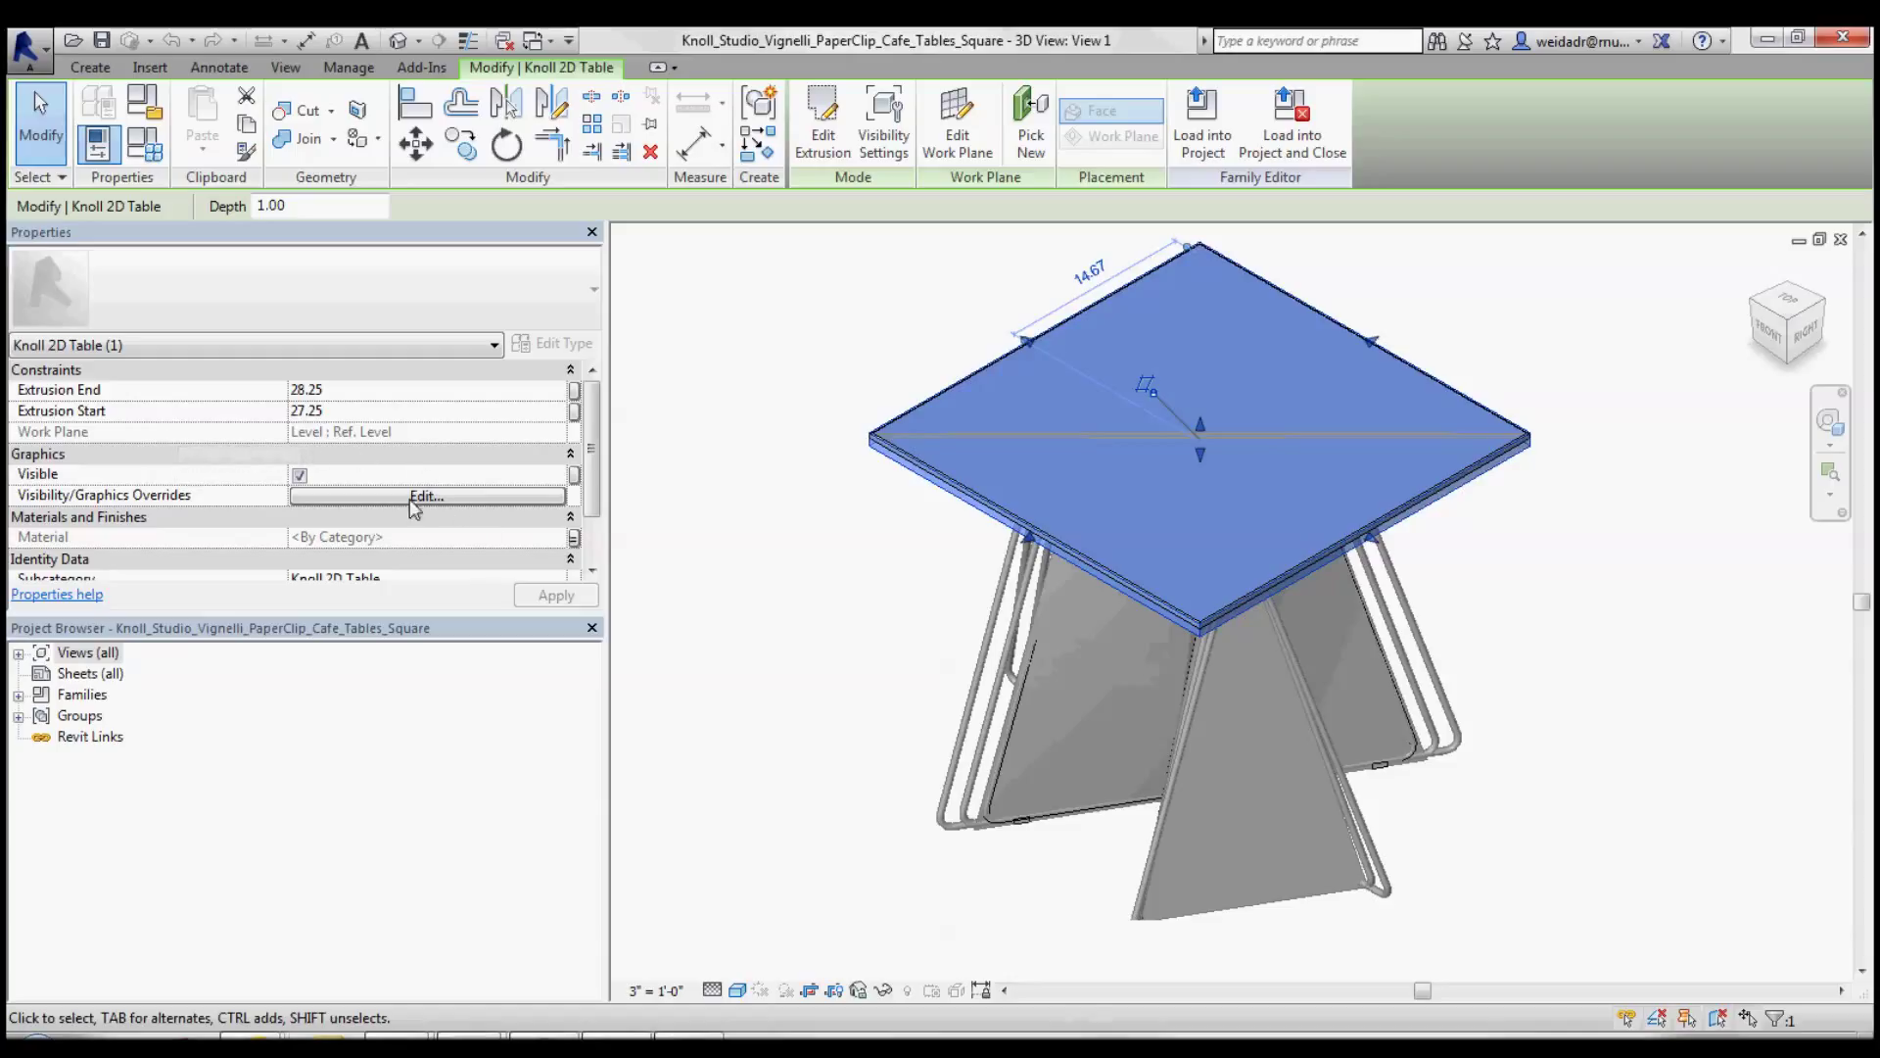
pyautogui.click(454, 509)
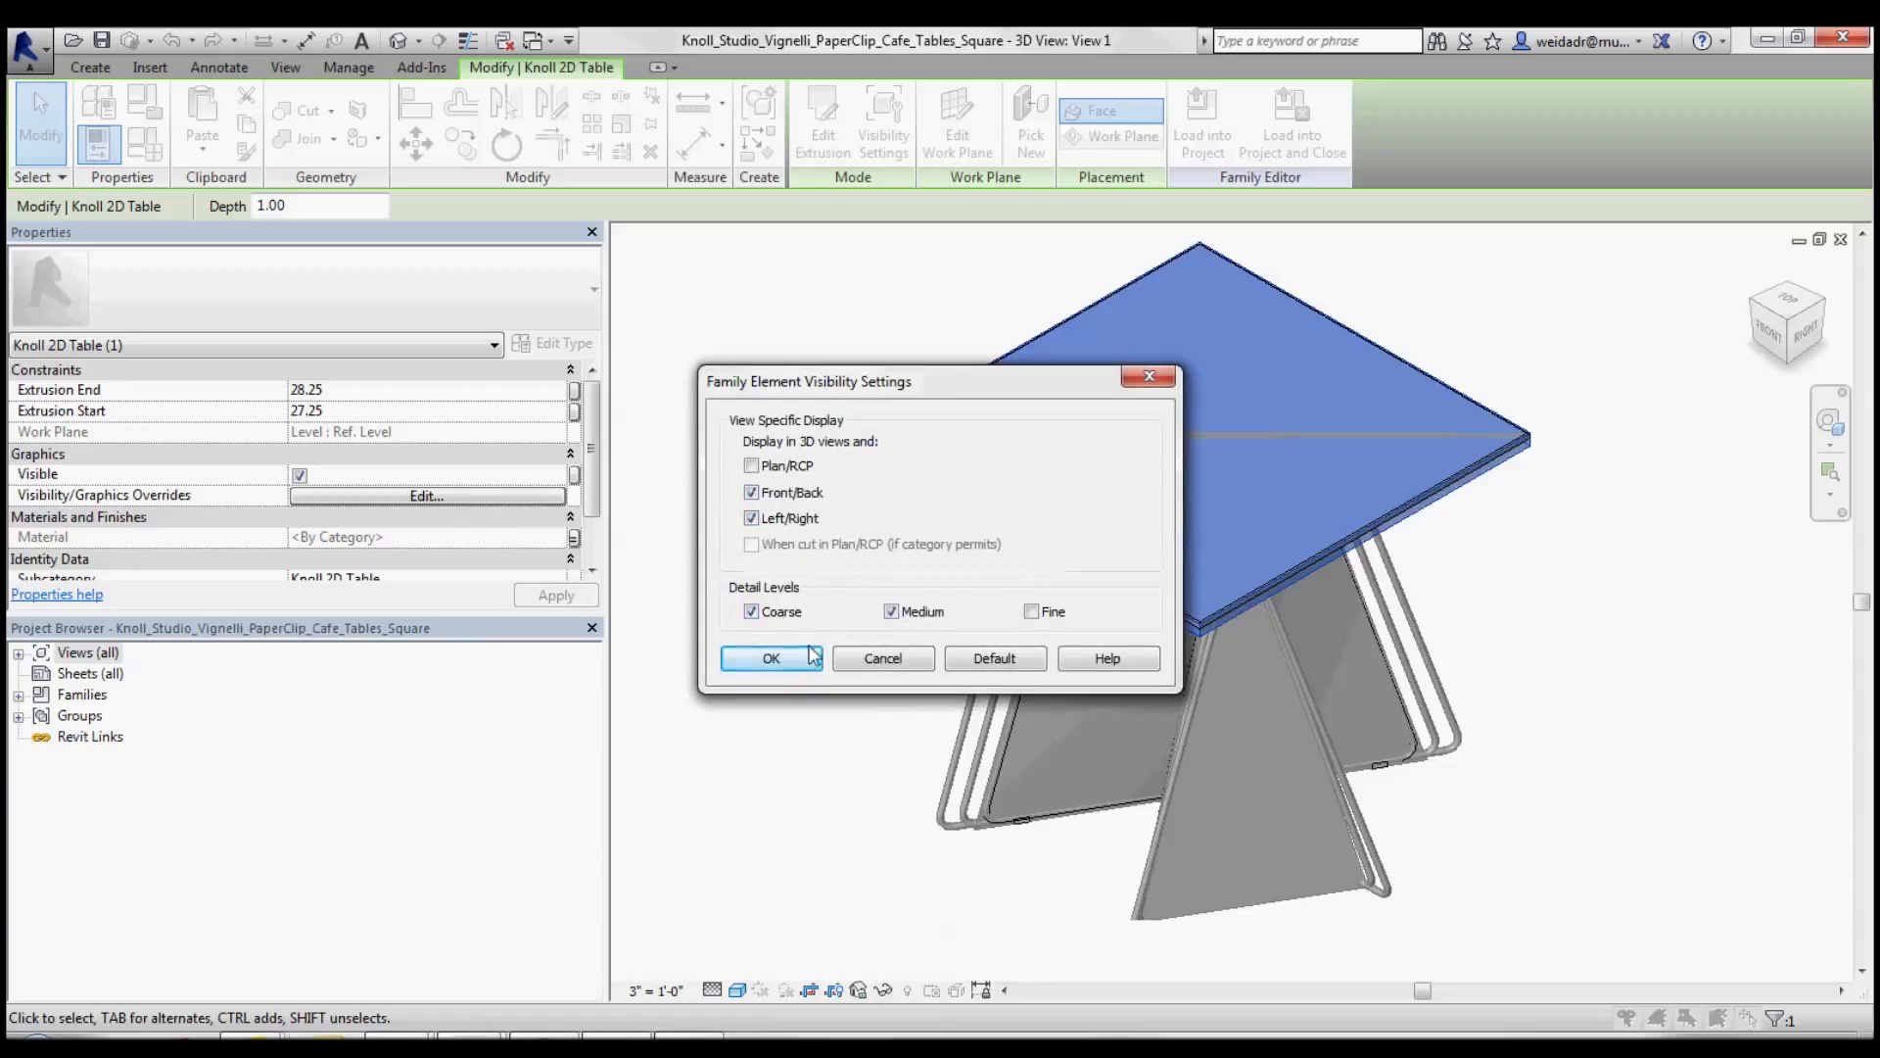
pyautogui.click(774, 658)
pyautogui.click(642, 545)
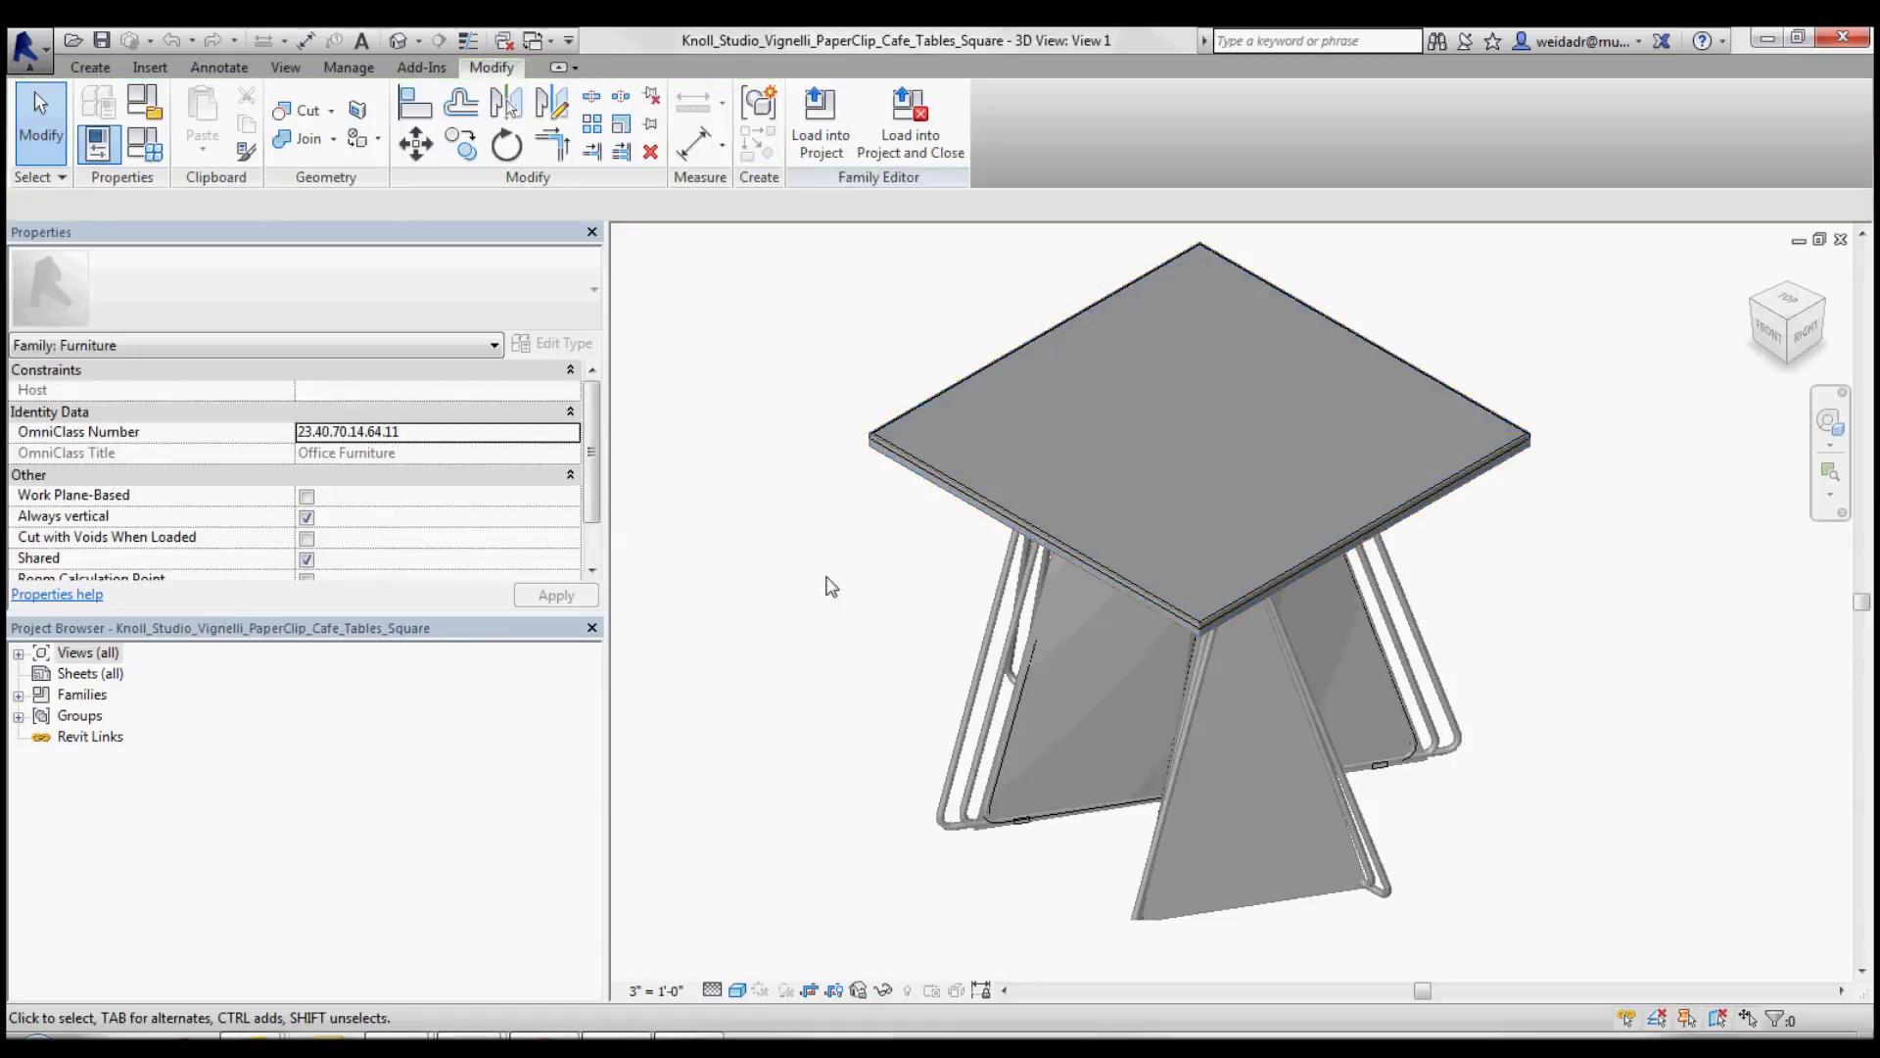
pyautogui.click(950, 742)
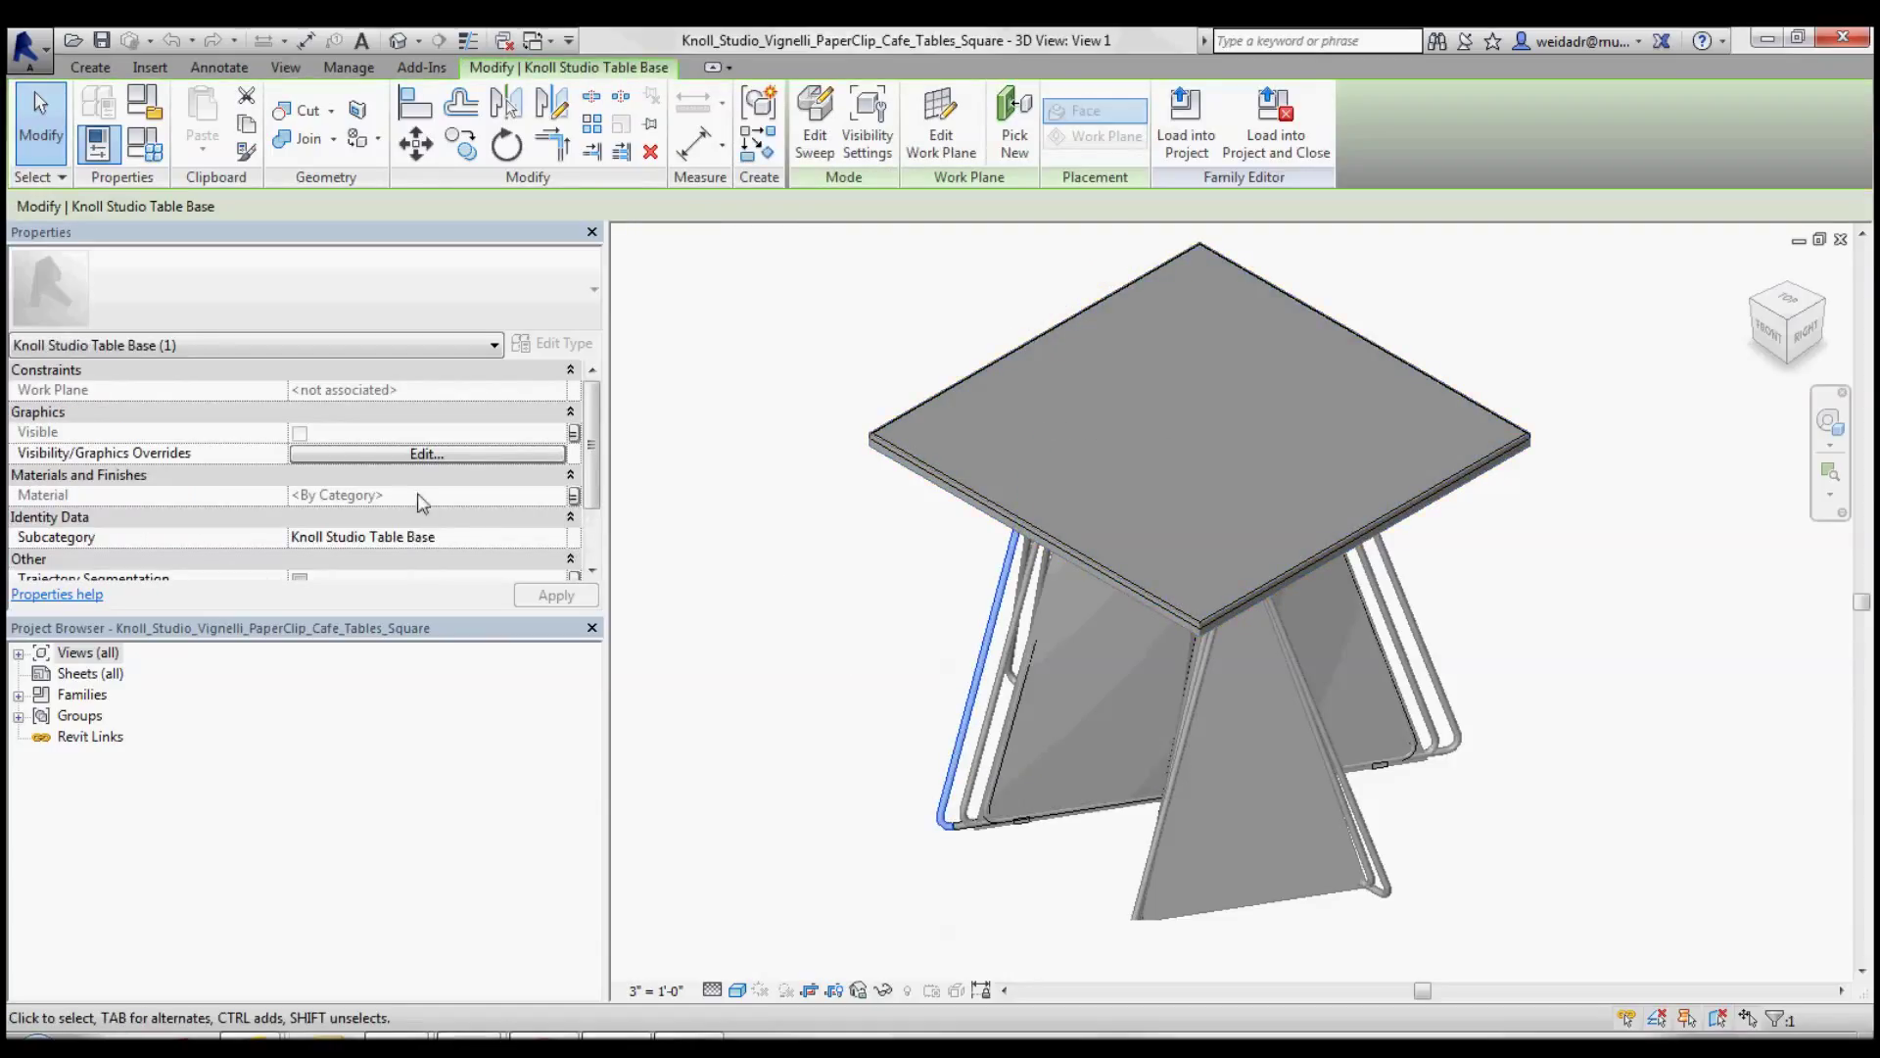
pyautogui.click(424, 453)
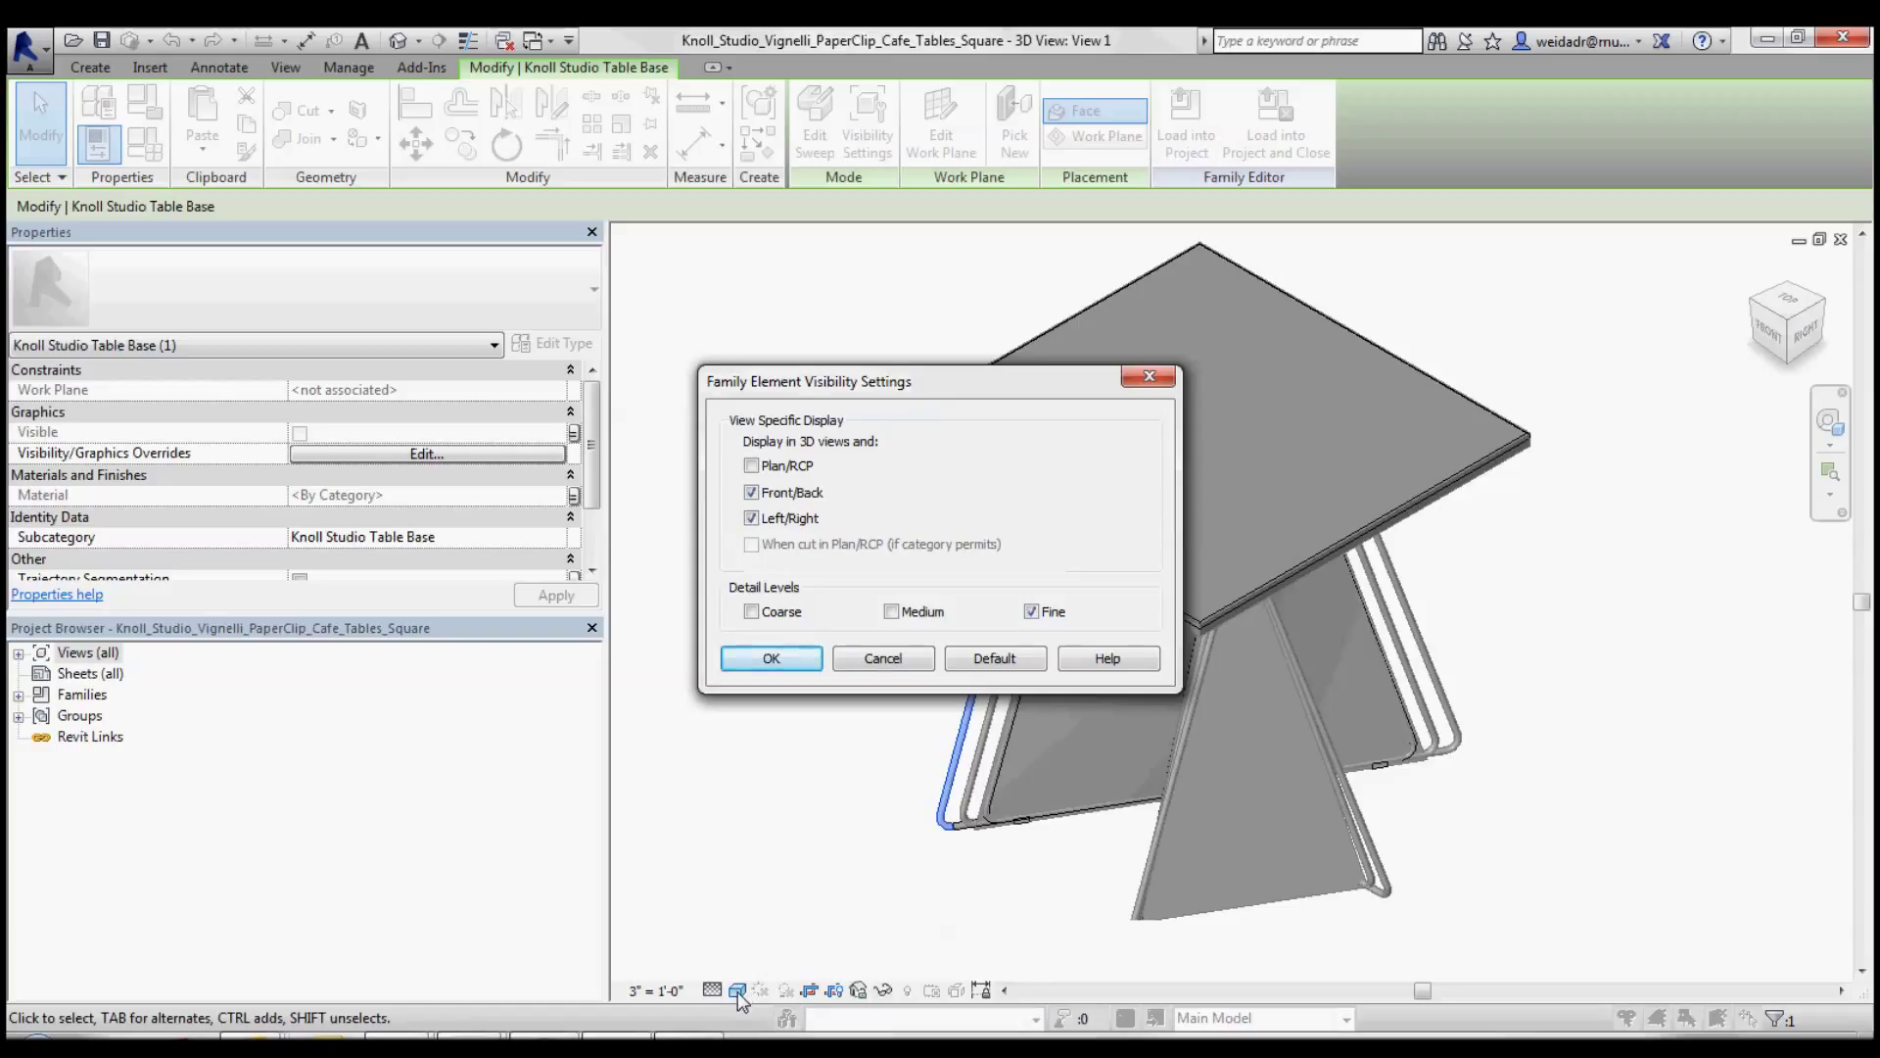
pyautogui.click(881, 658)
pyautogui.click(790, 766)
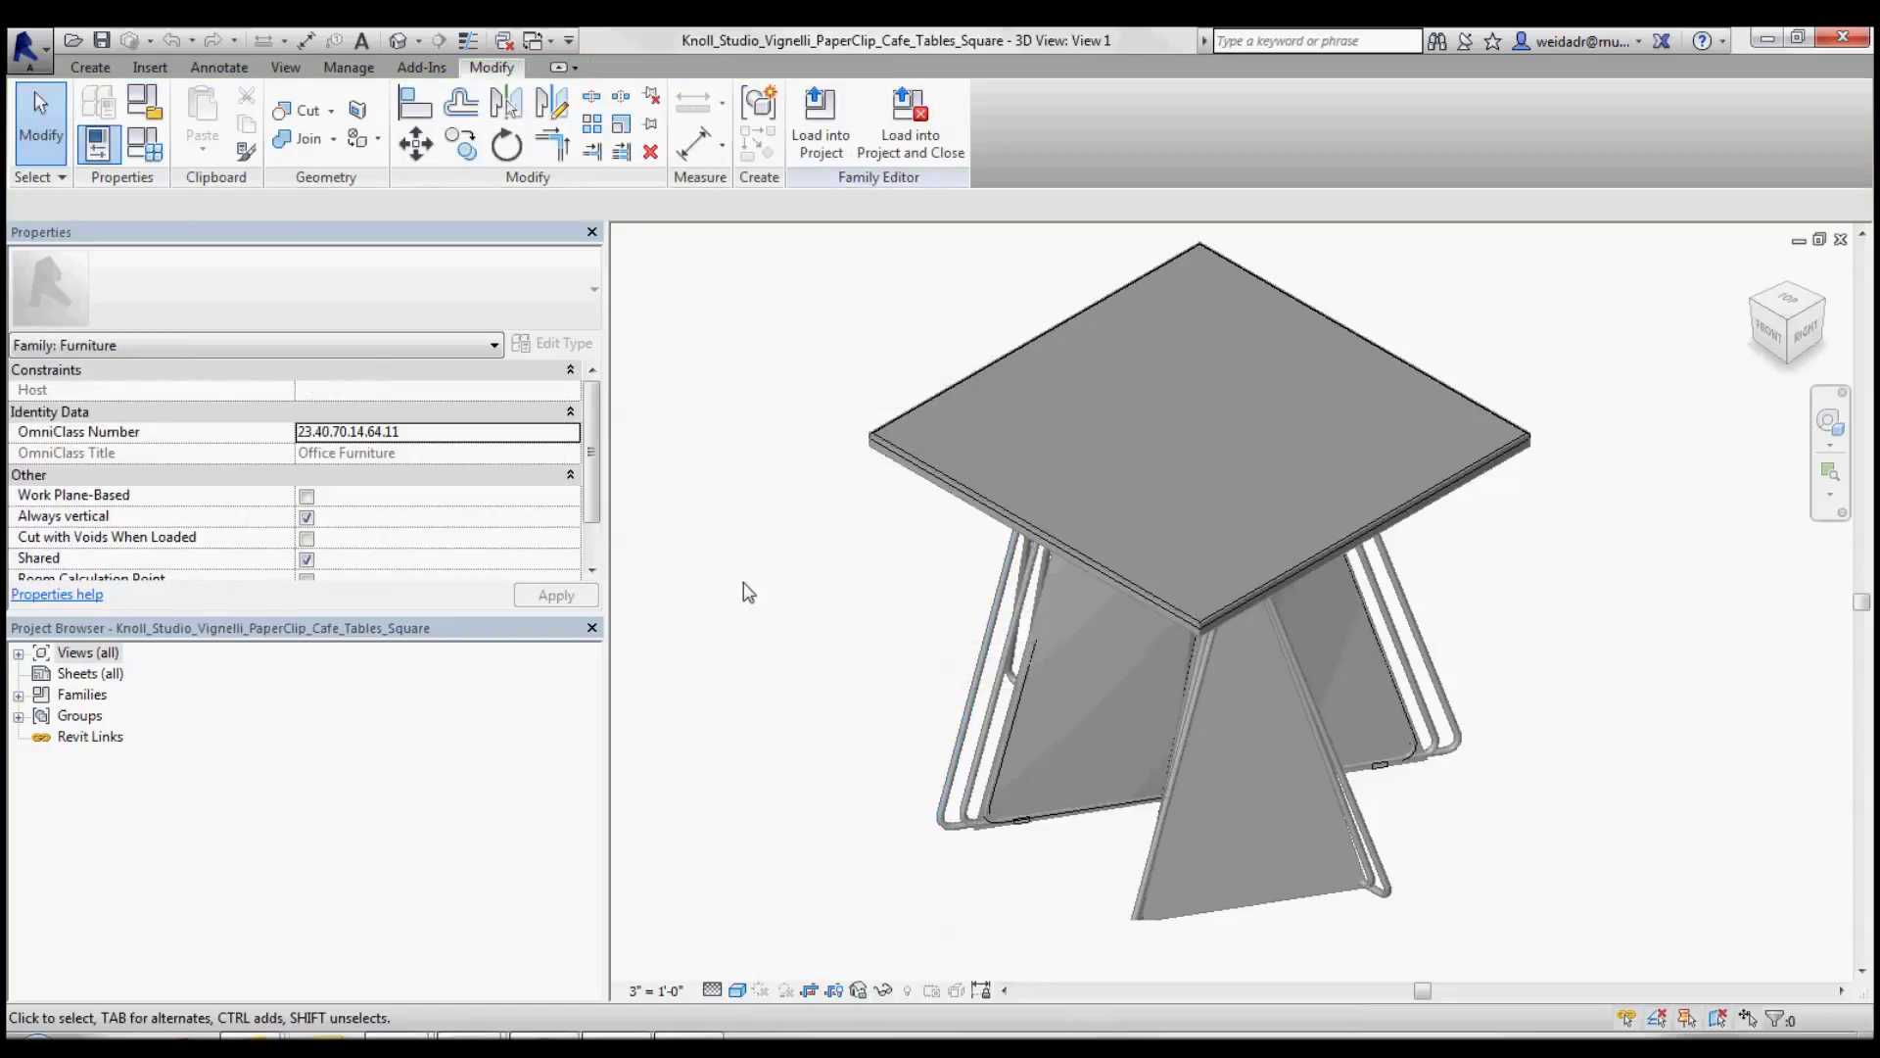
# Open the family's Ref. Level floor plan from Views > Floor Plans
pyautogui.doubleClick(98, 653)
pyautogui.doubleClick(98, 674)
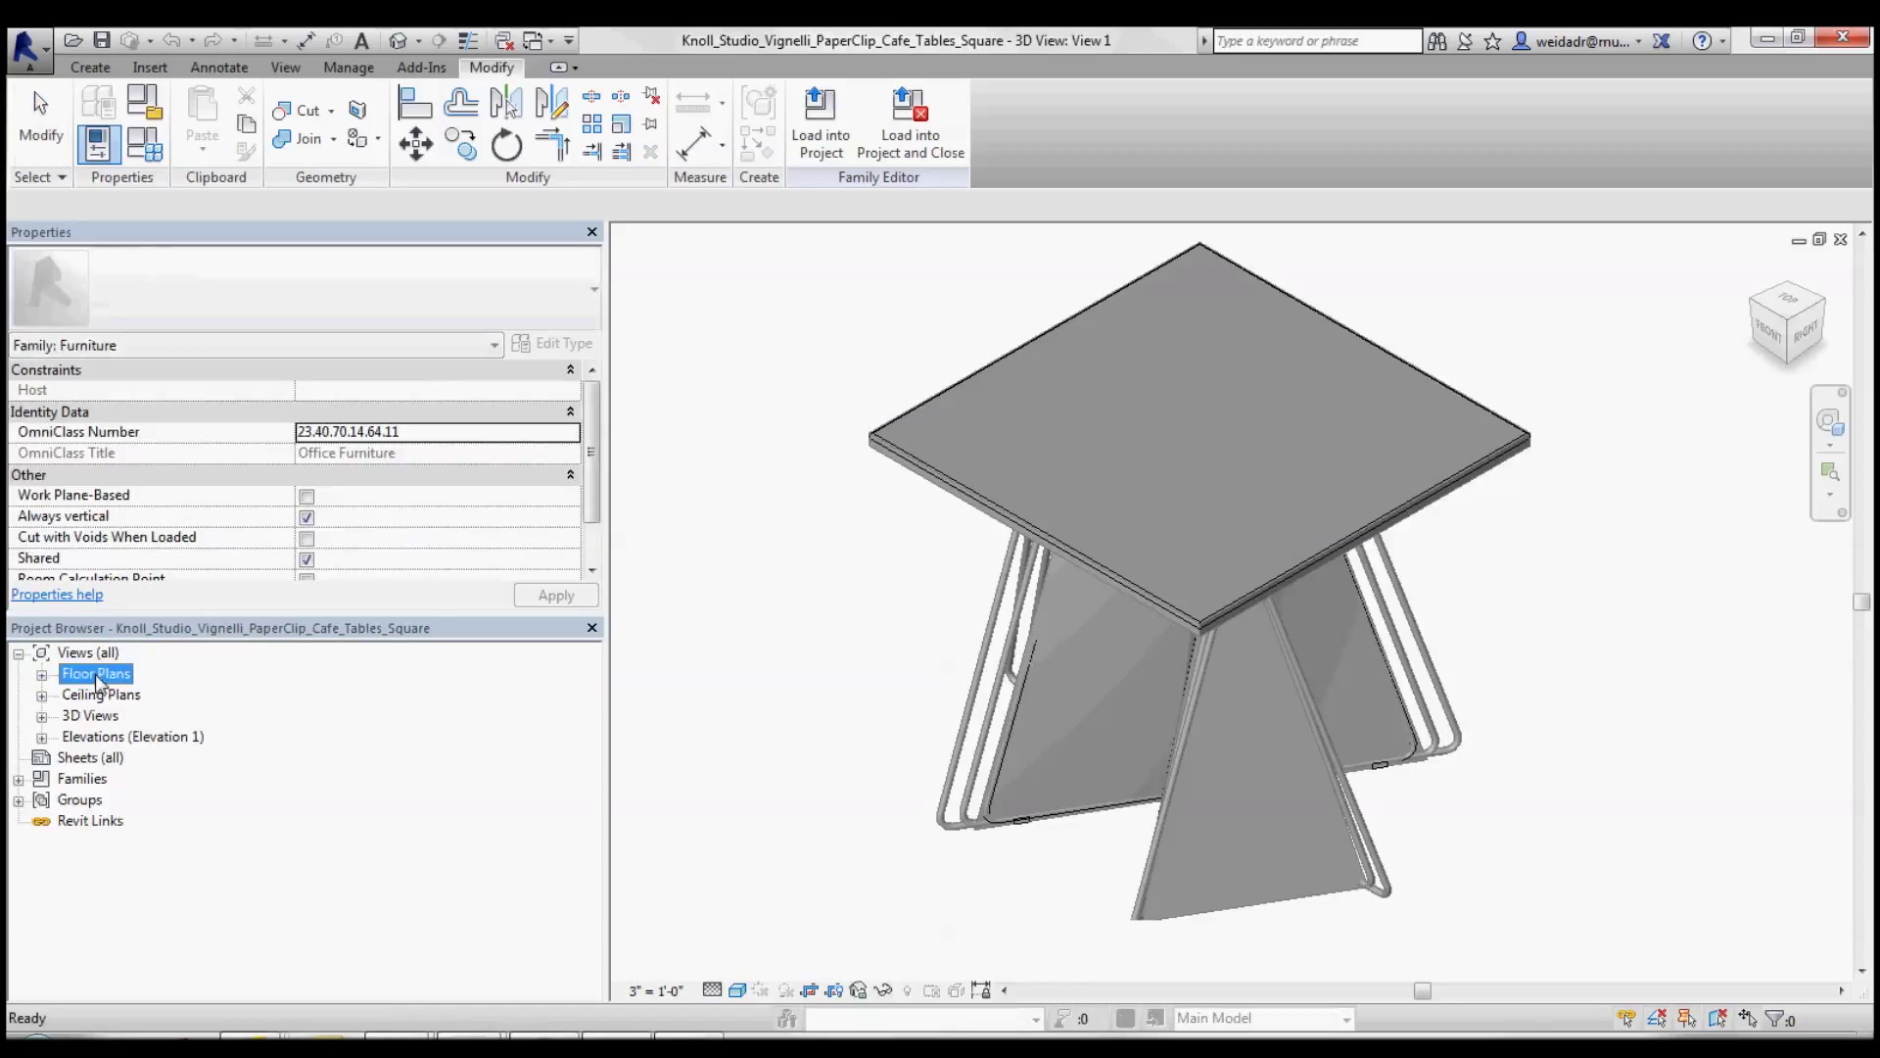
pyautogui.doubleClick(118, 693)
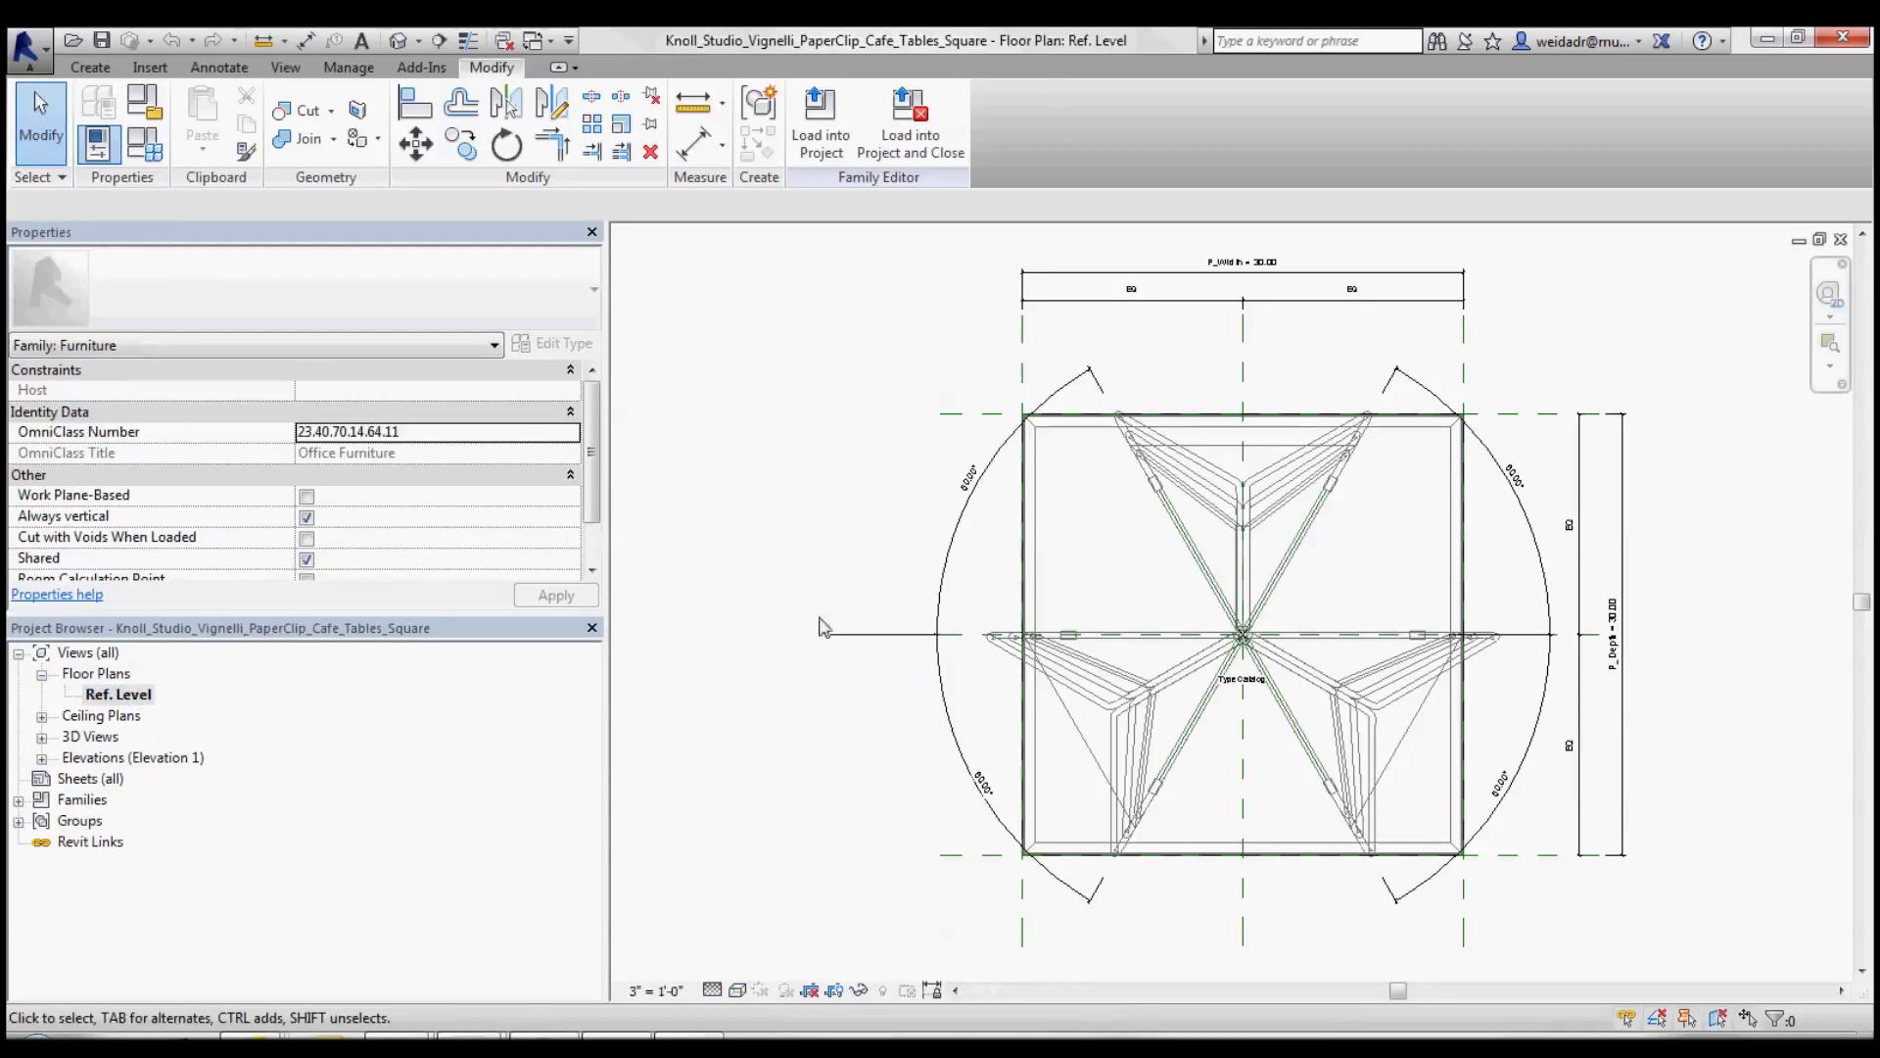
# Check the Knoll Studio Table Top swept blend's visibility settings in the plan
pyautogui.click(1086, 423)
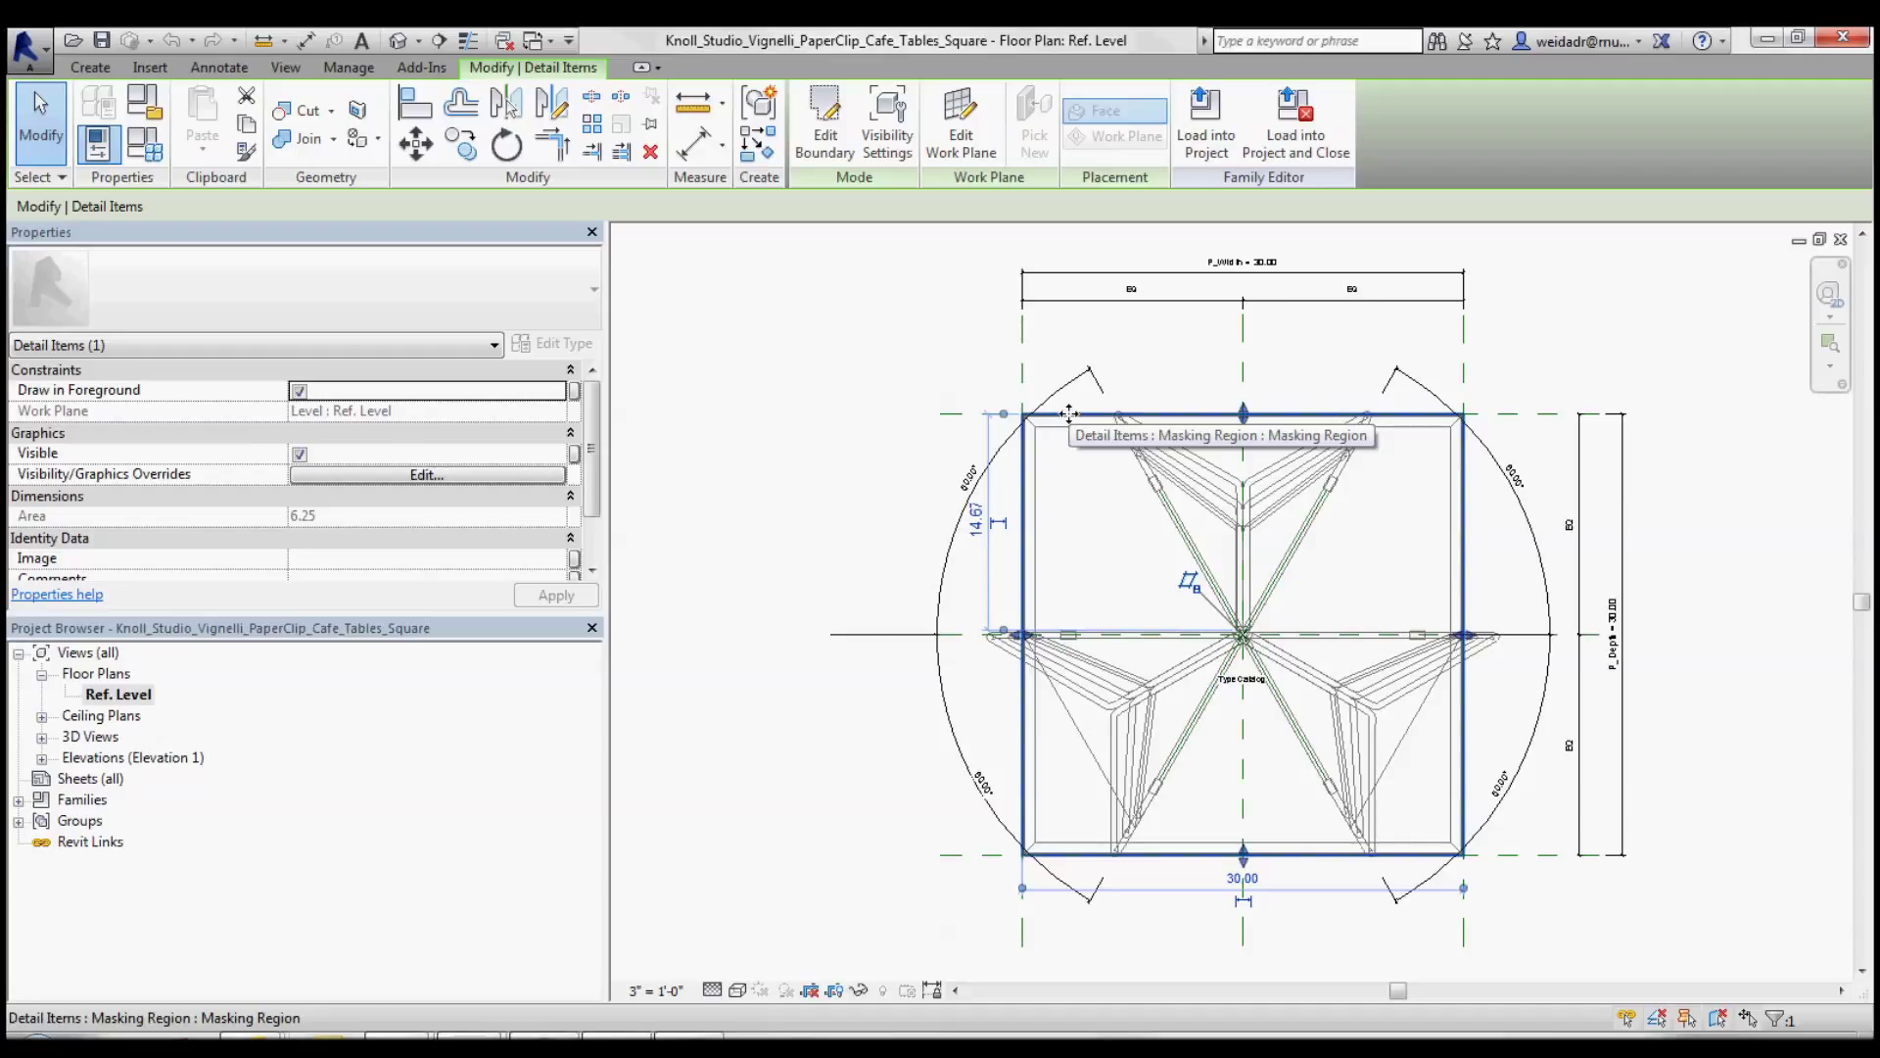
pyautogui.click(1060, 428)
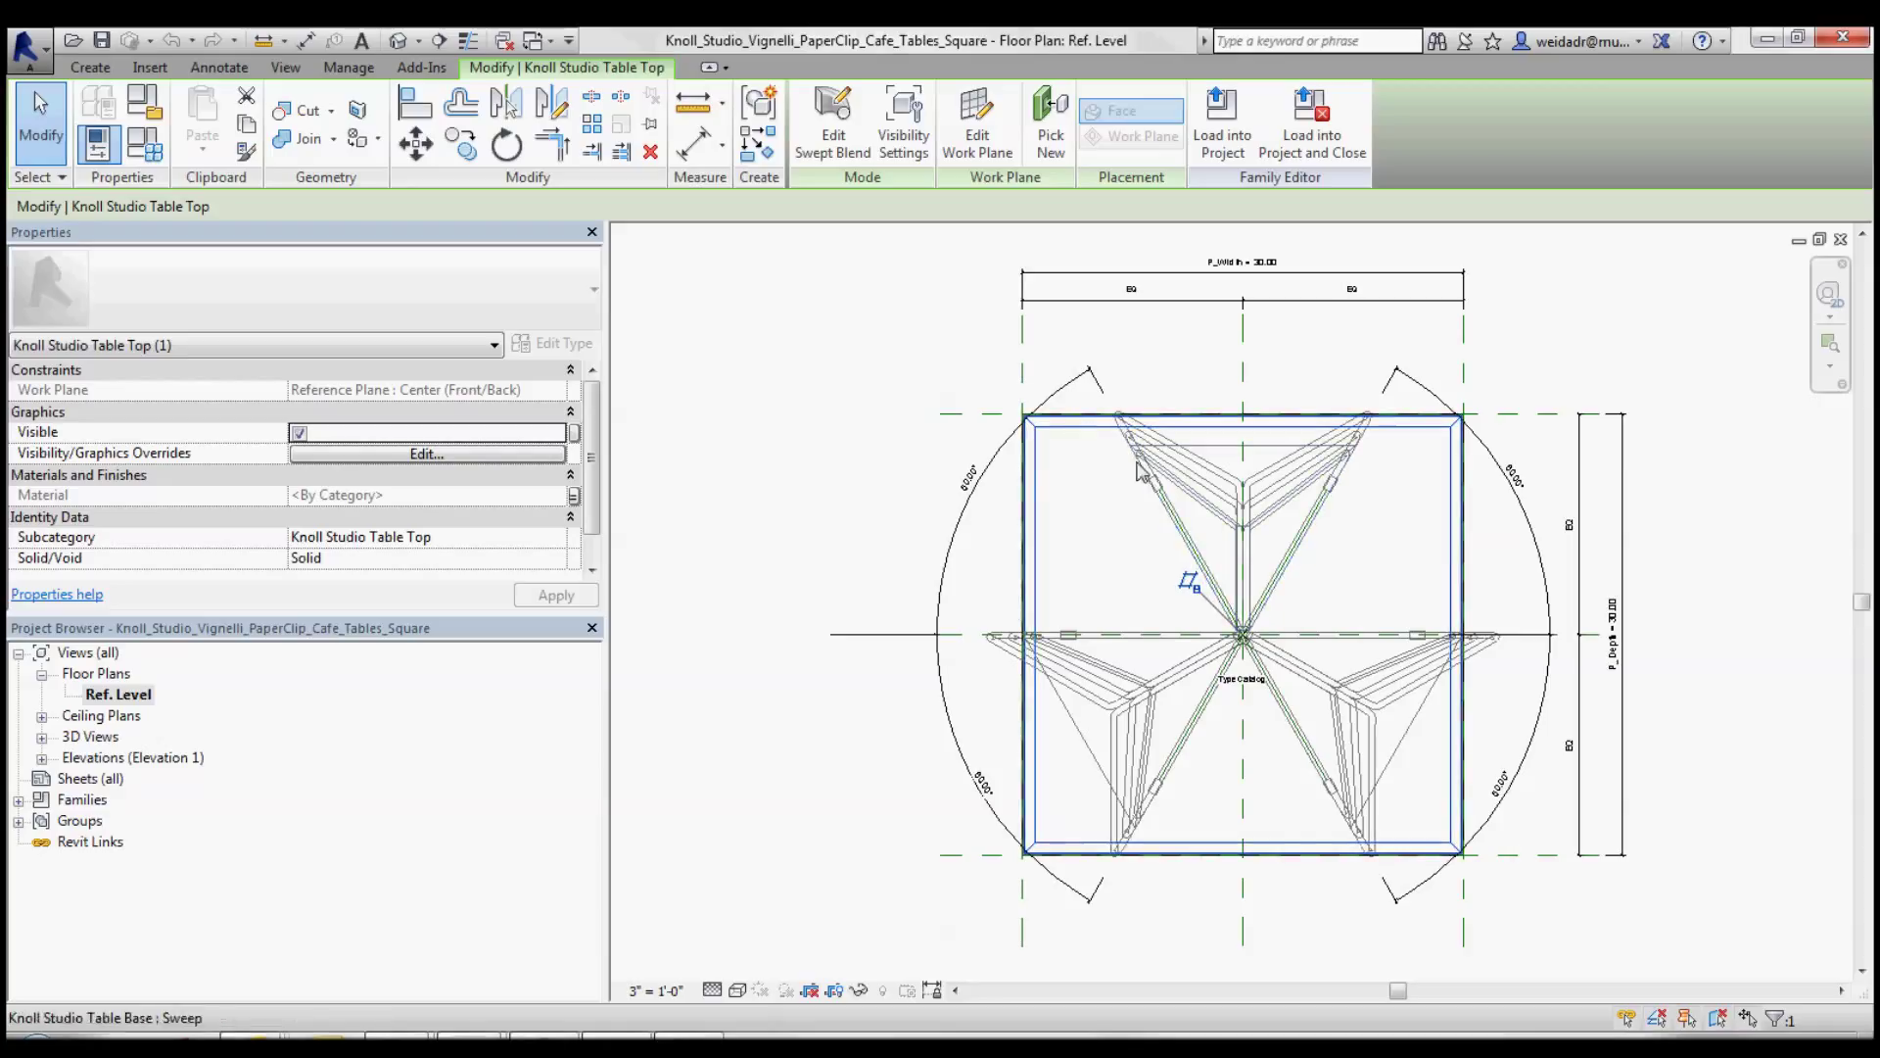
pyautogui.click(426, 455)
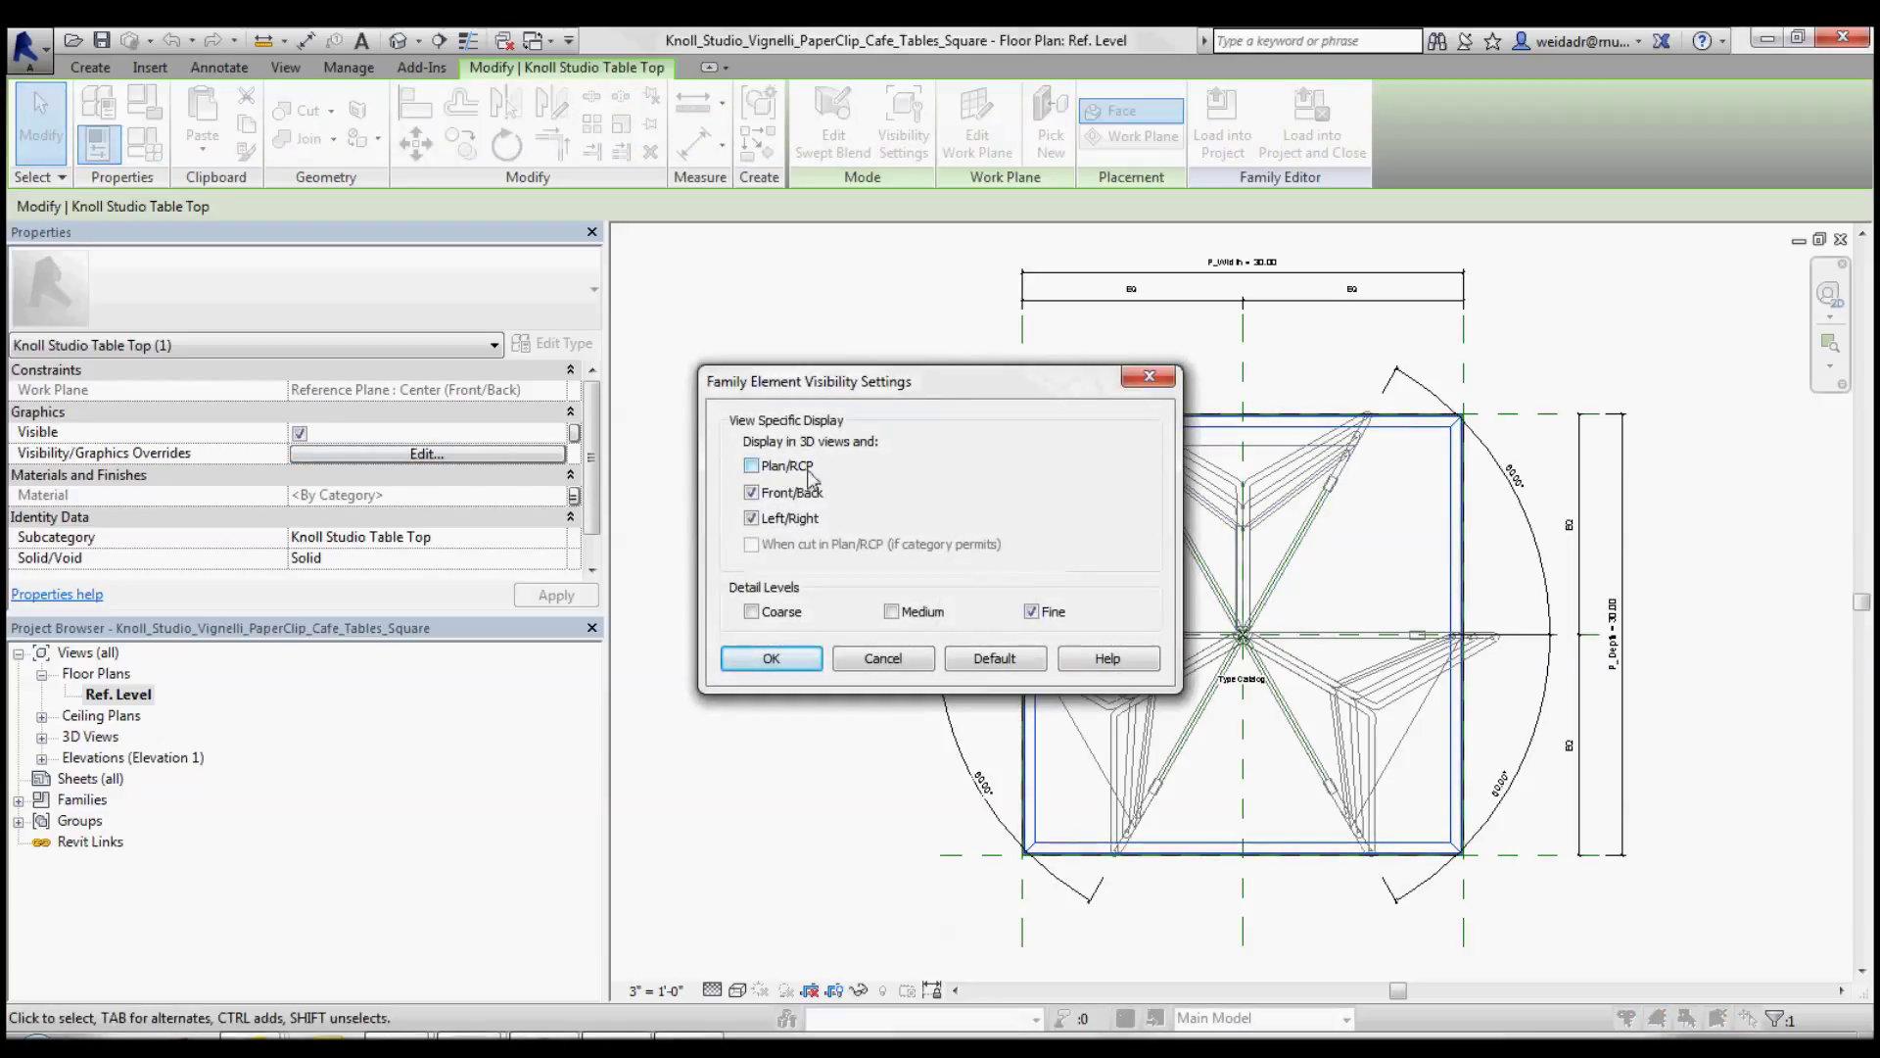
pyautogui.click(1148, 377)
pyautogui.click(1160, 396)
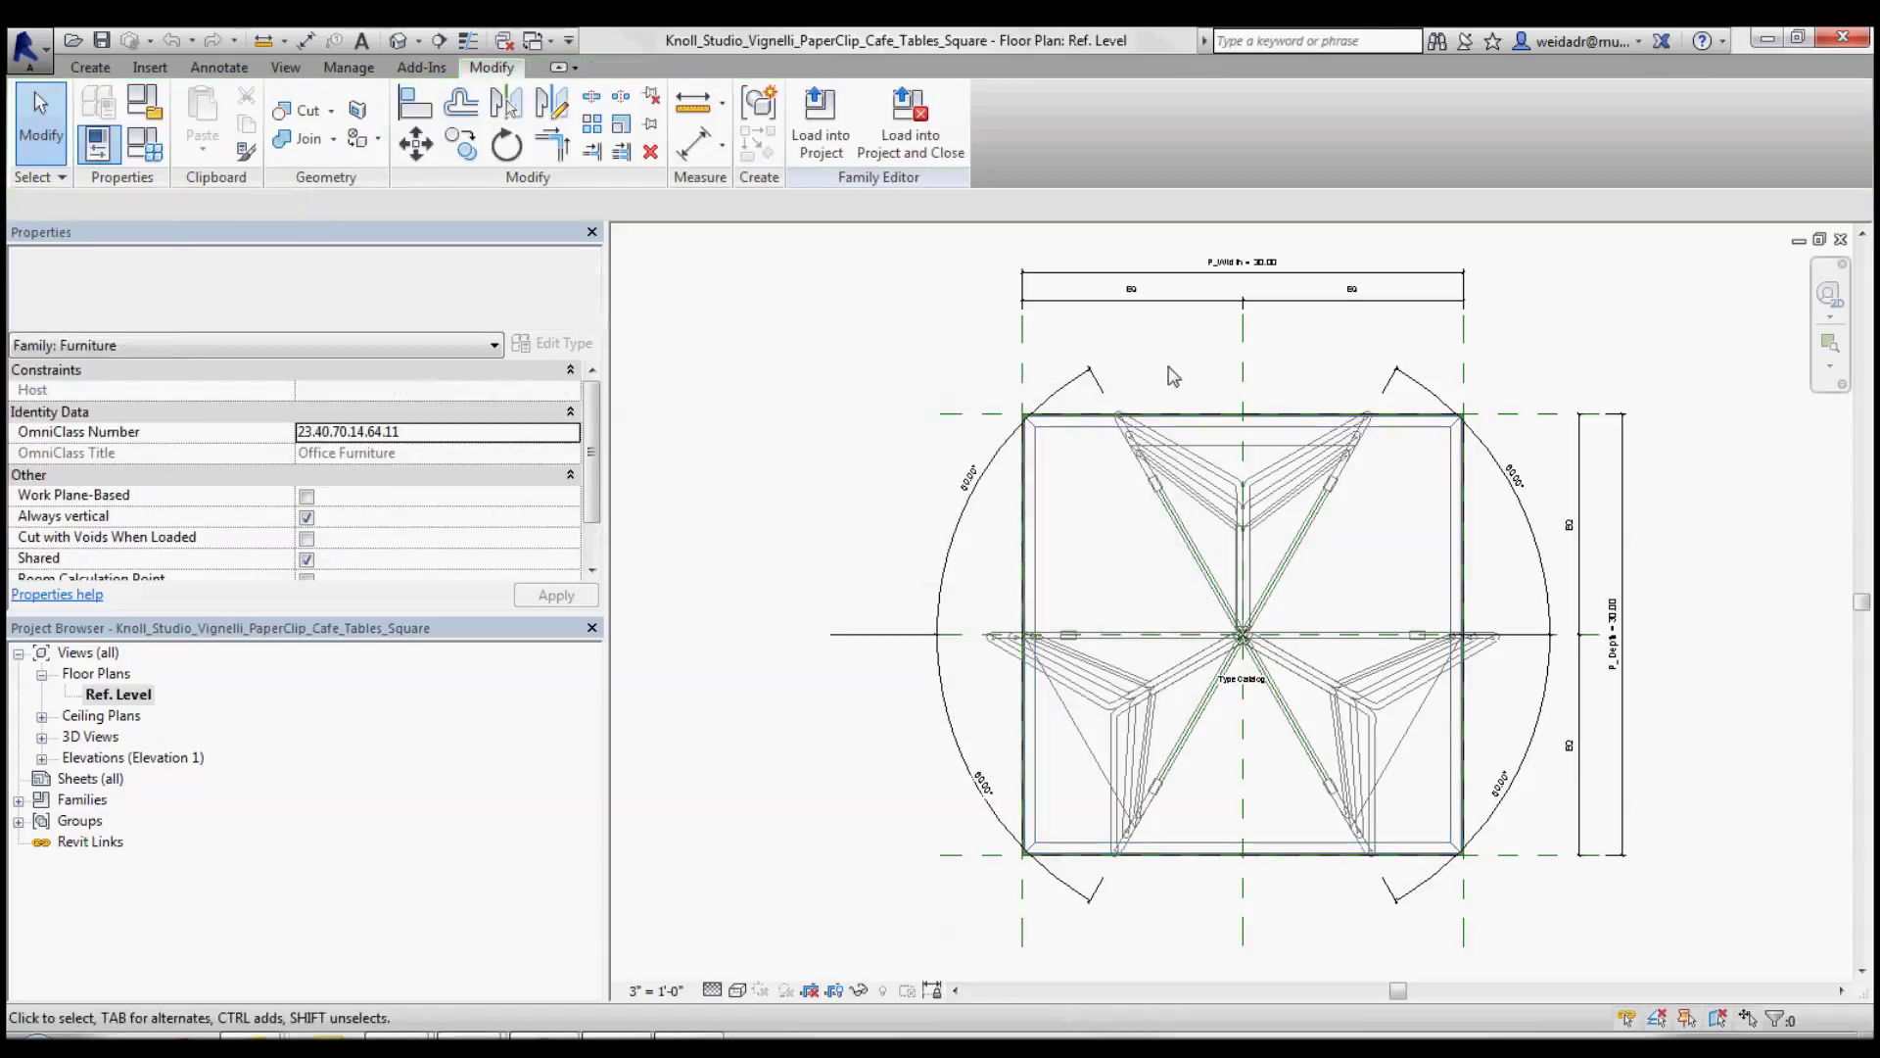
# Inspect the square masking region's visibility settings, leaving them unchanged
pyautogui.click(1084, 421)
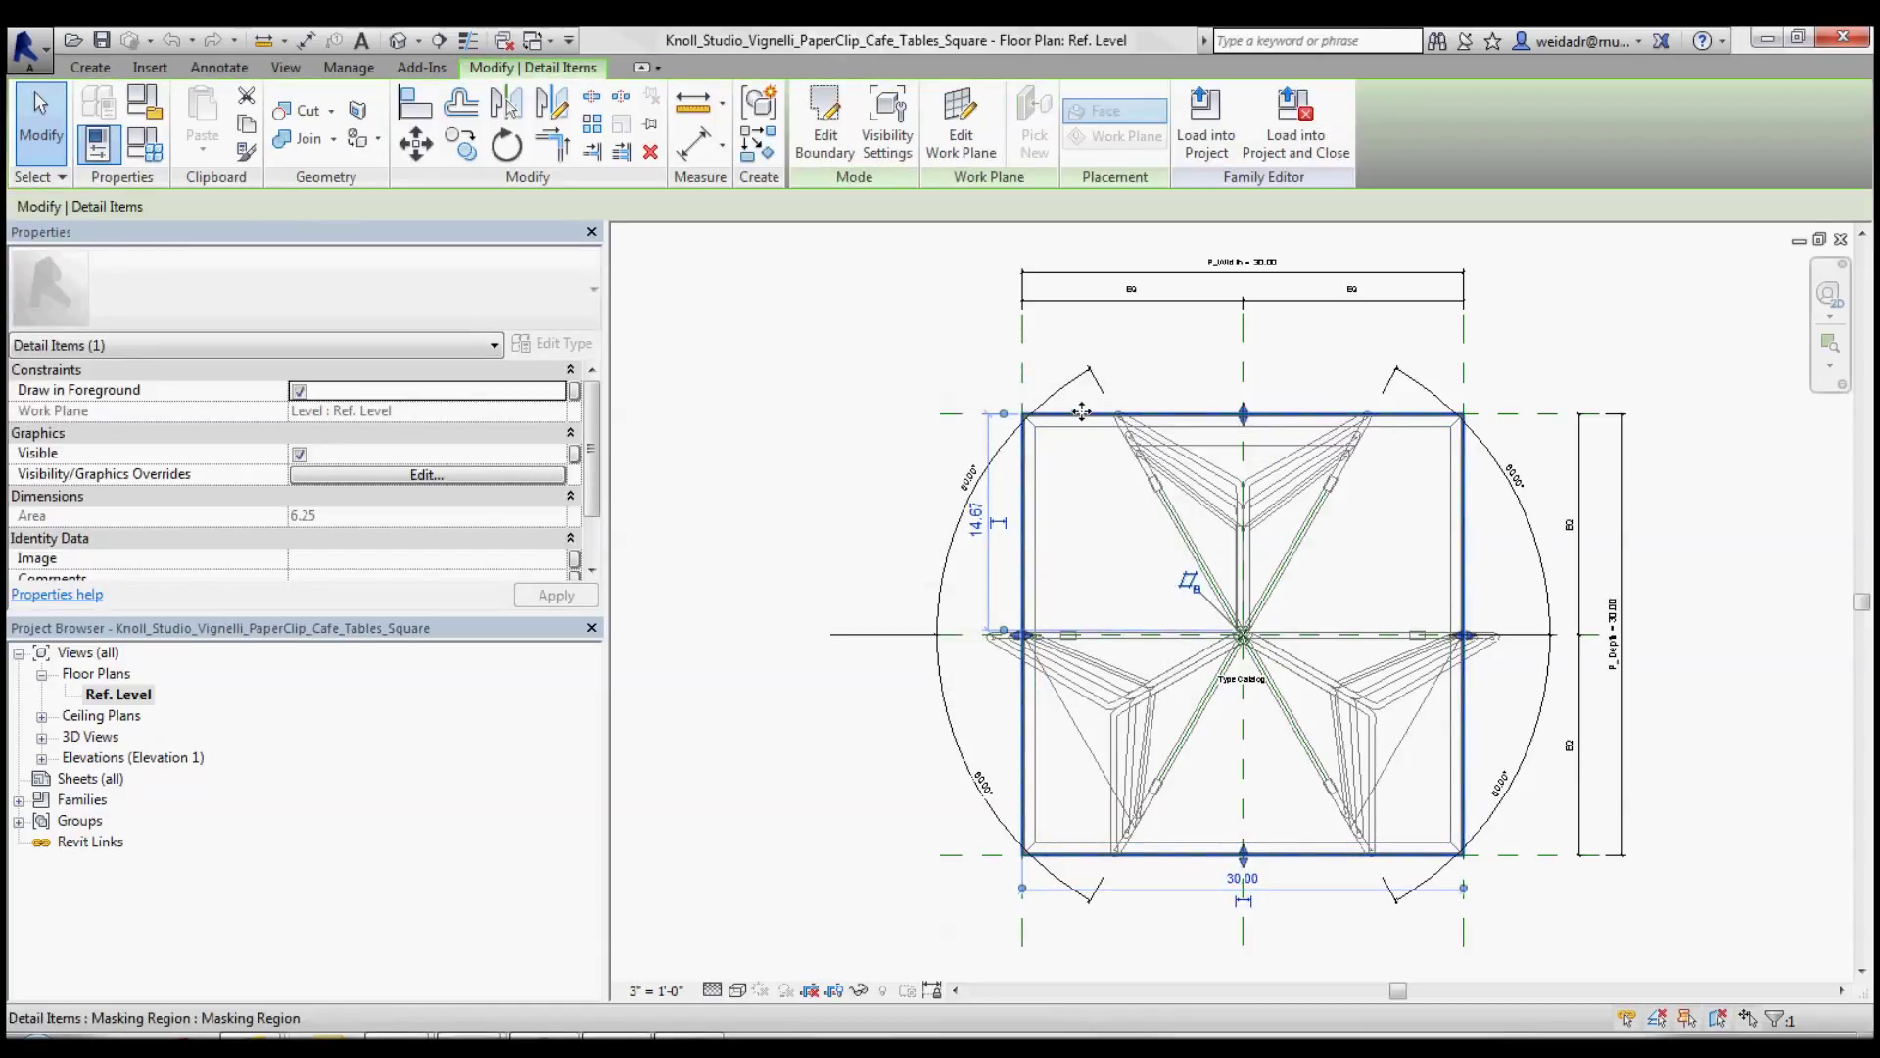
pyautogui.click(407, 479)
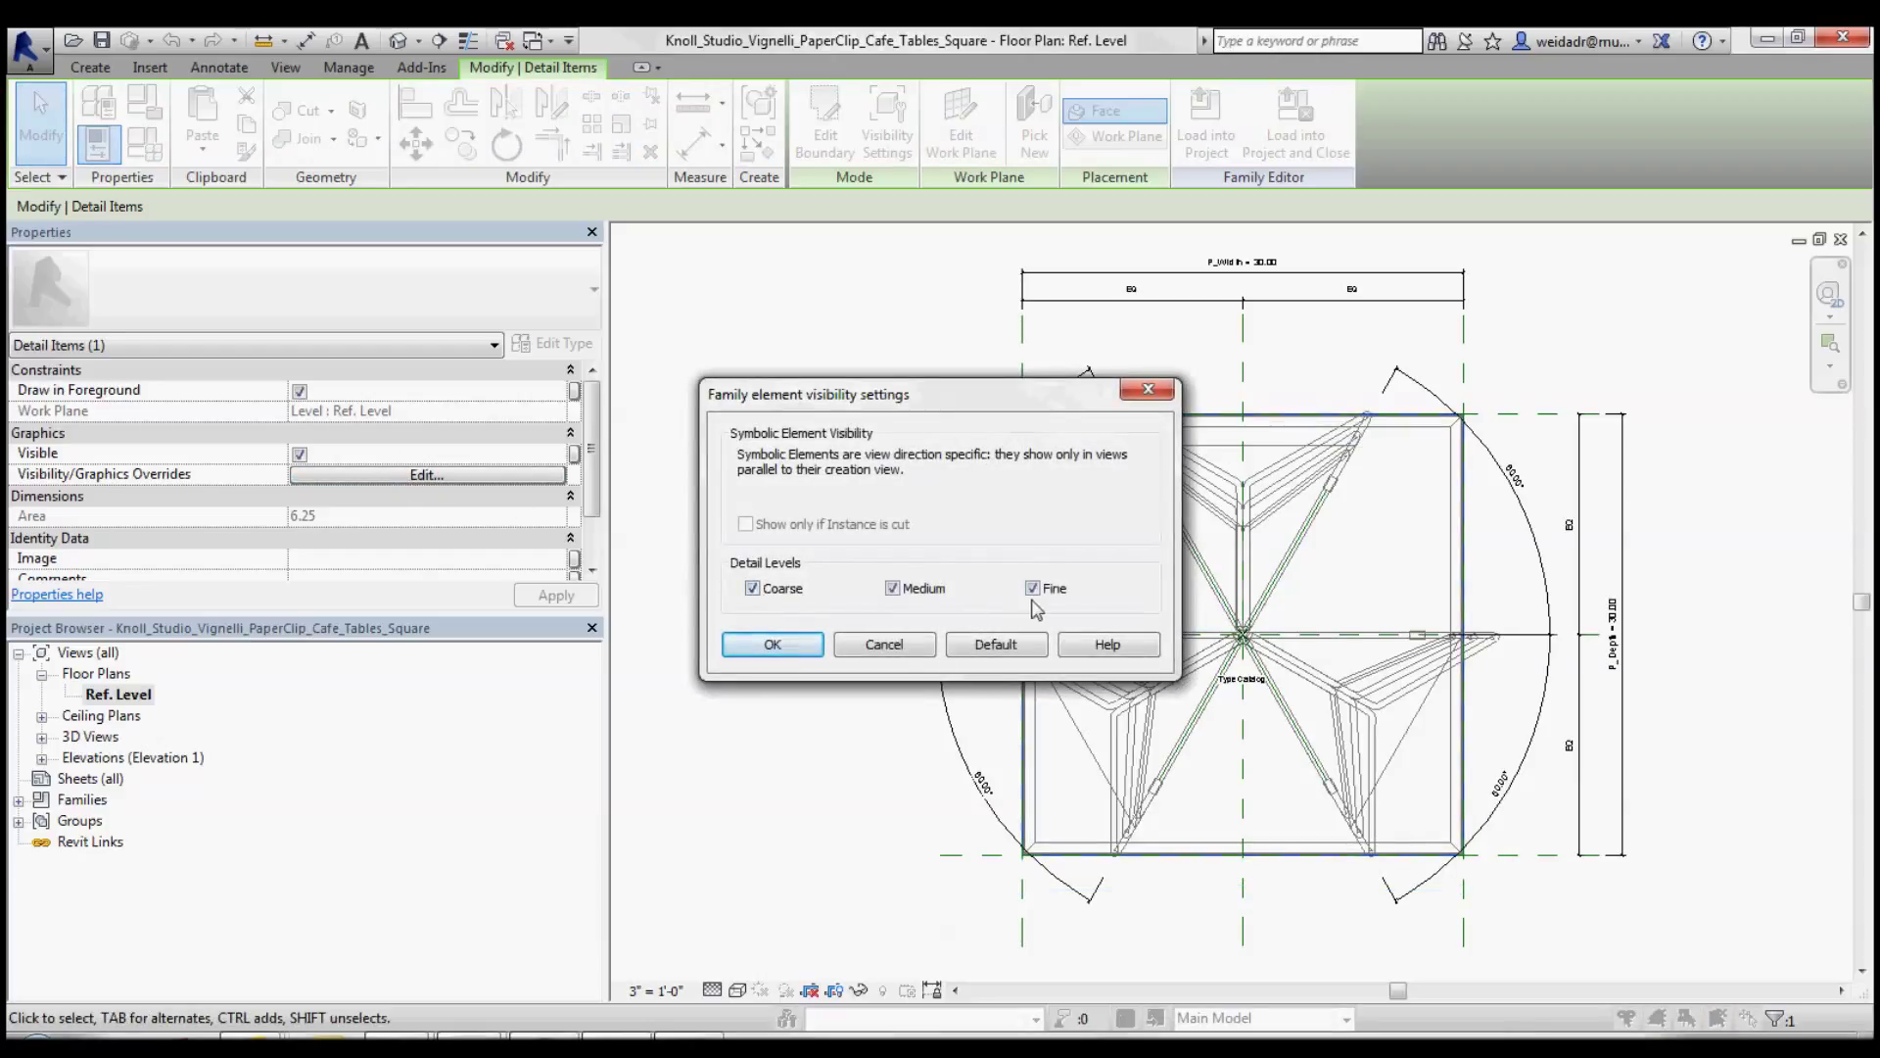
pyautogui.click(883, 644)
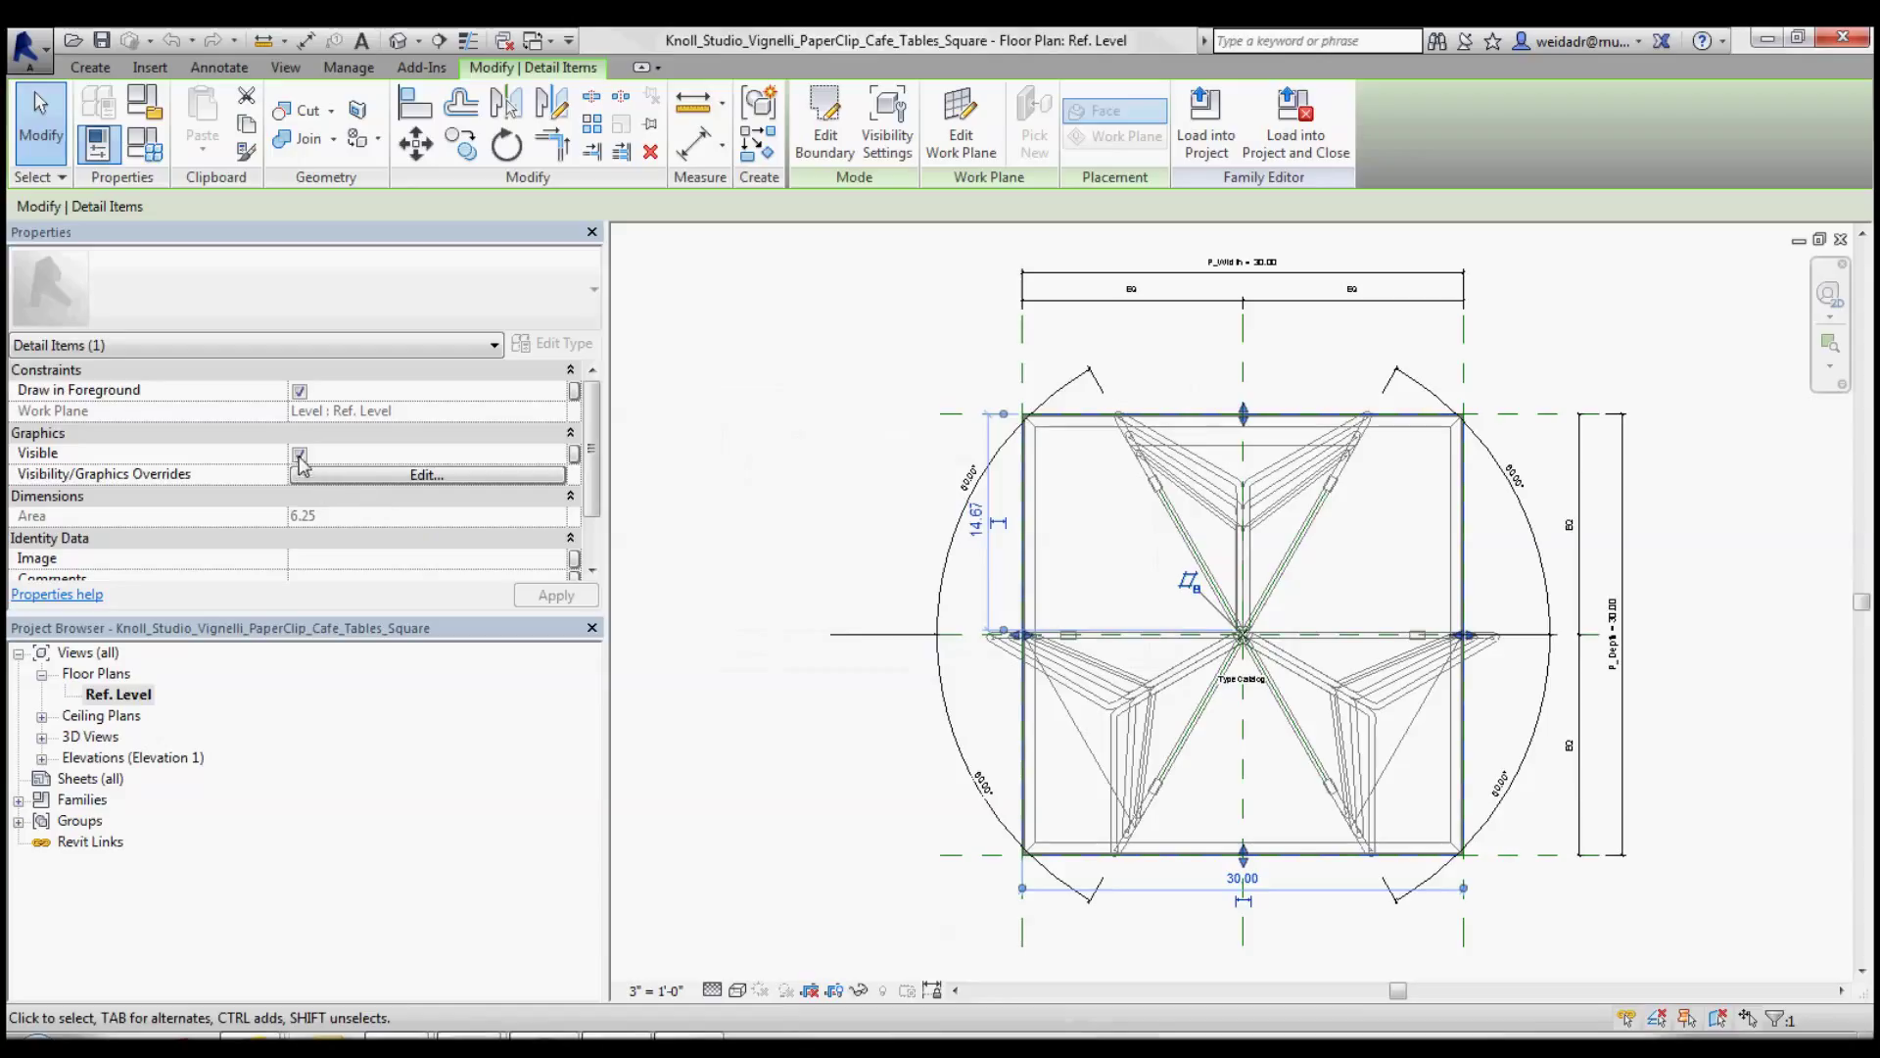
pyautogui.click(793, 468)
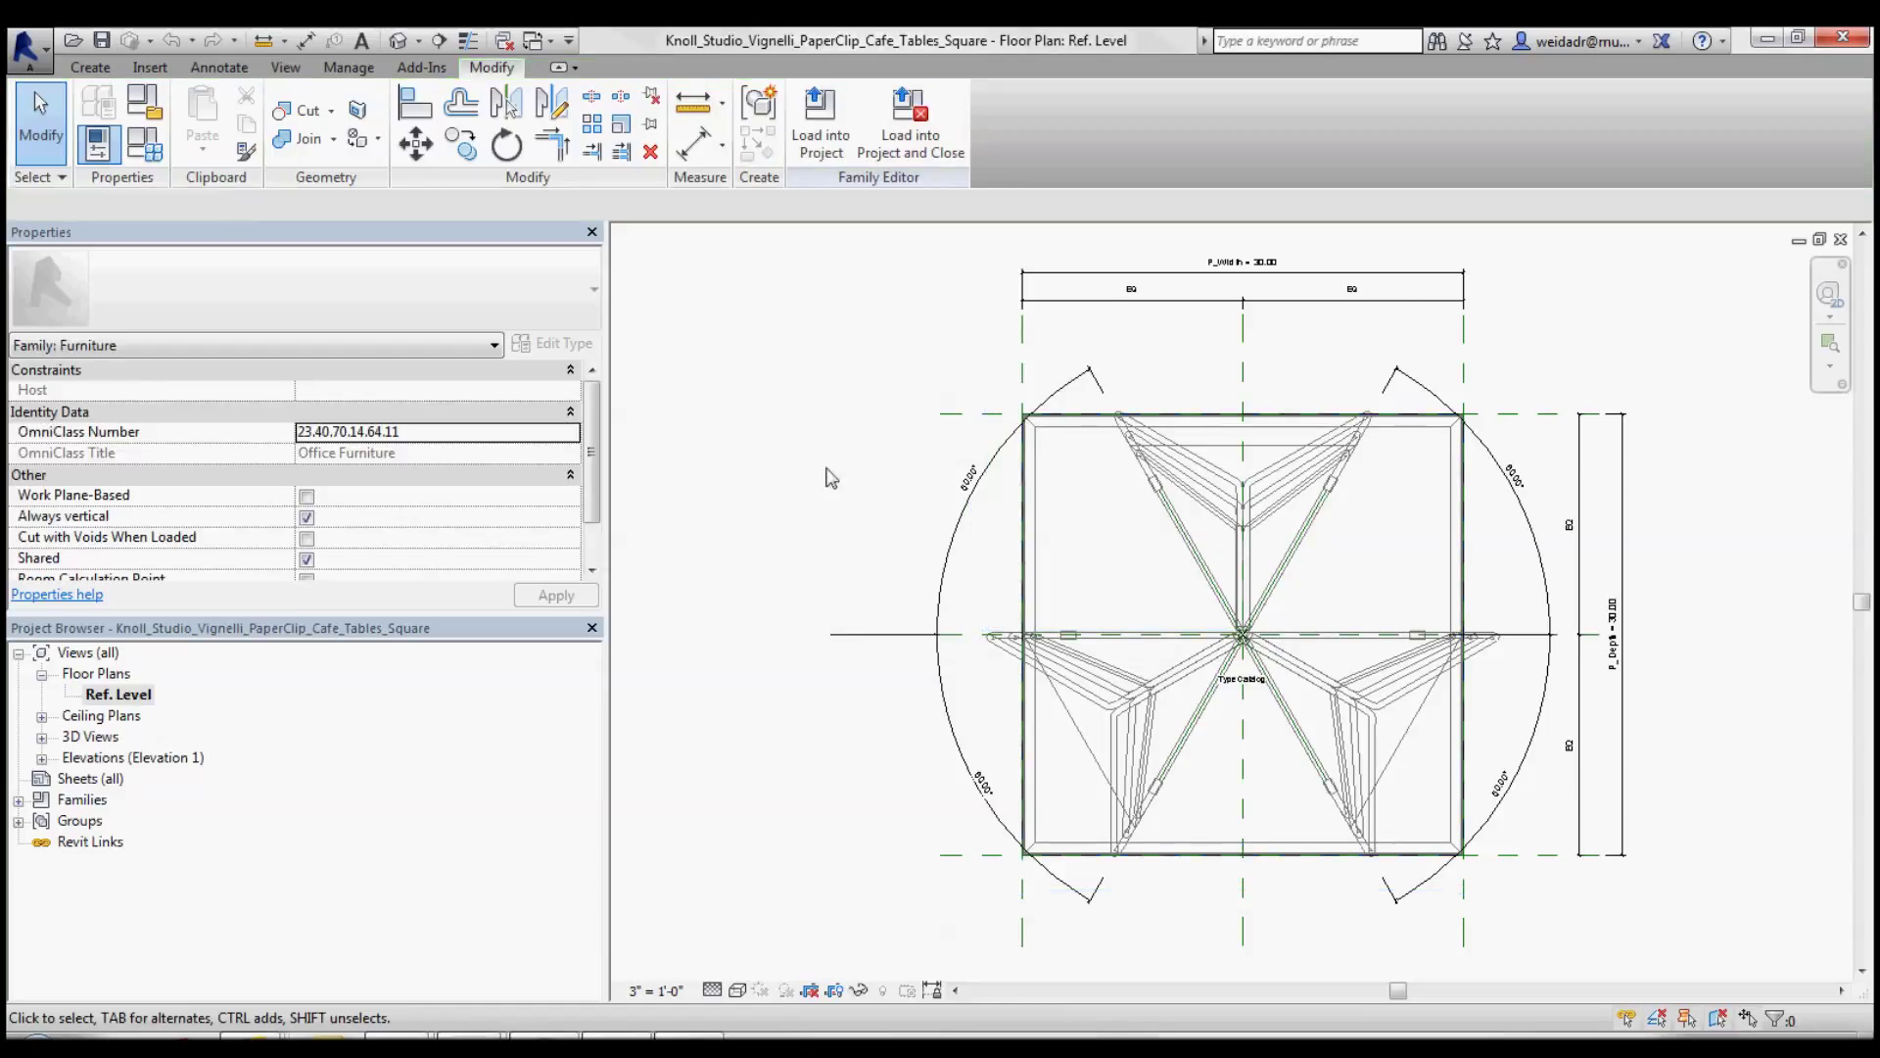
pyautogui.click(1085, 414)
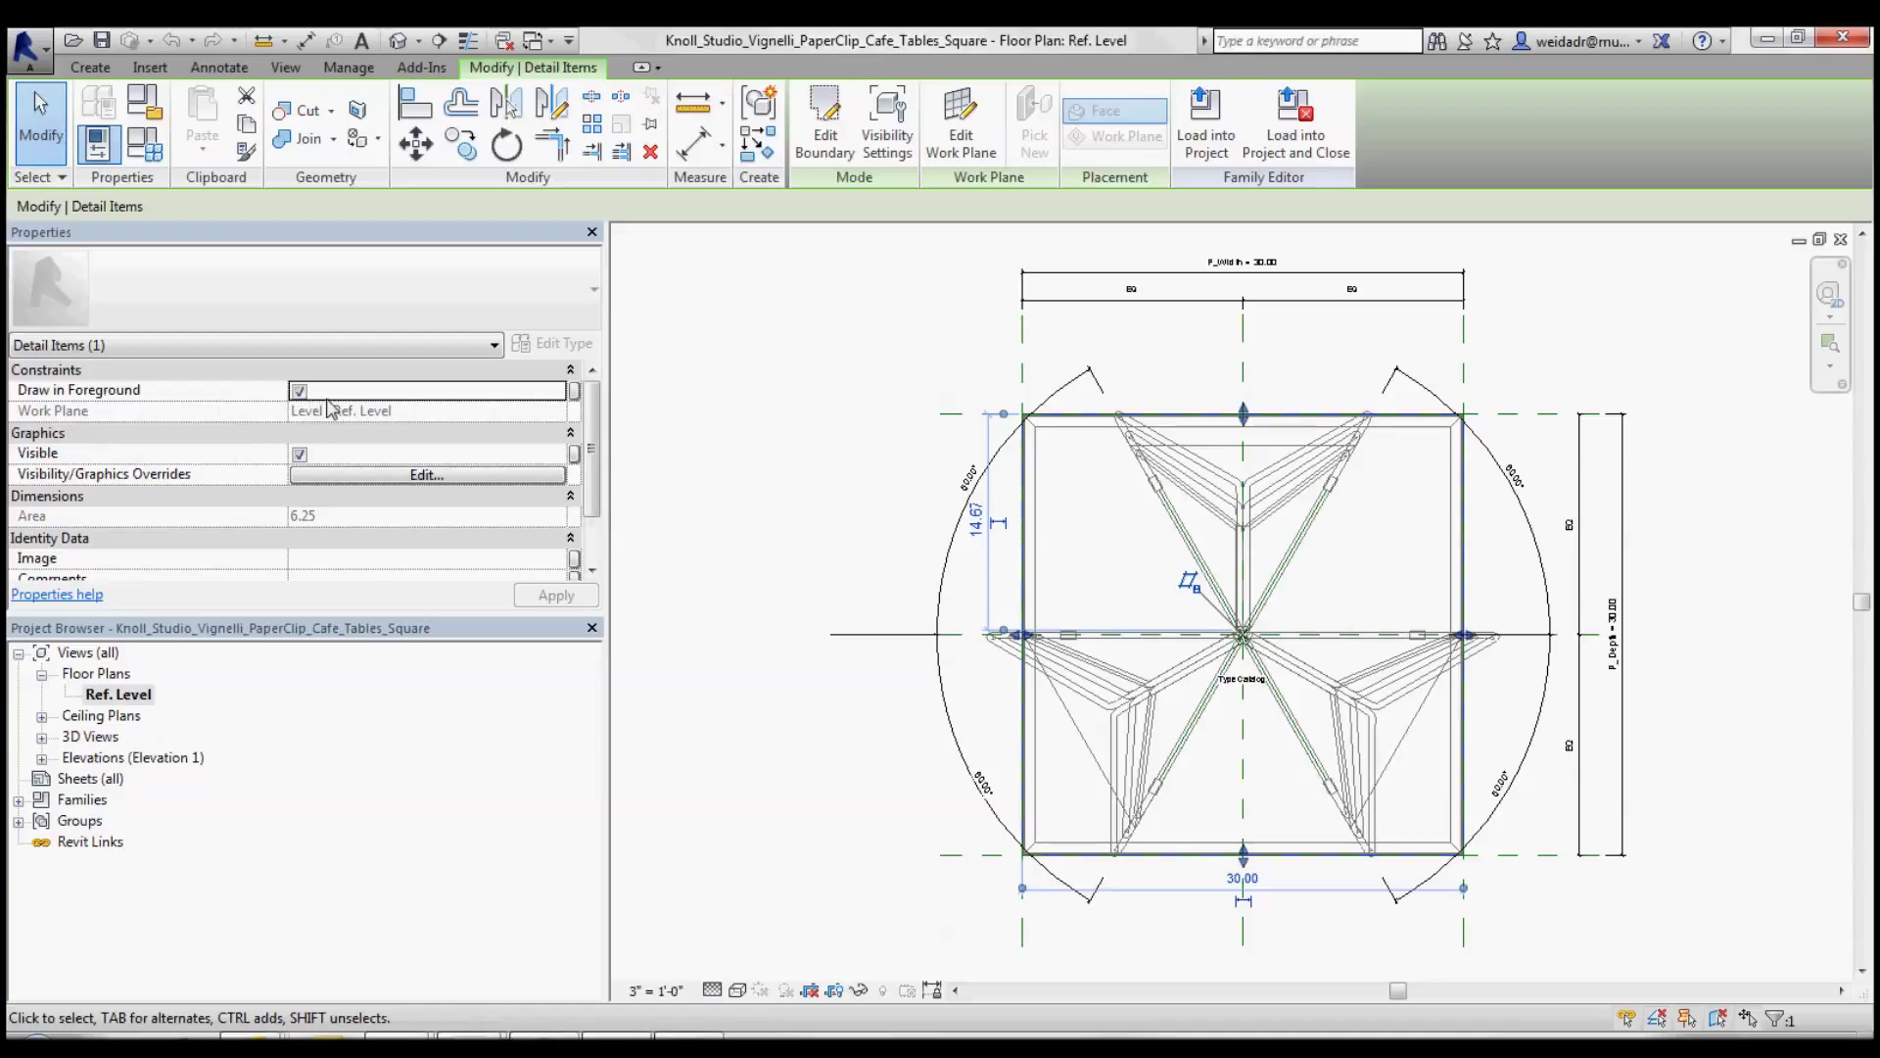
pyautogui.click(854, 440)
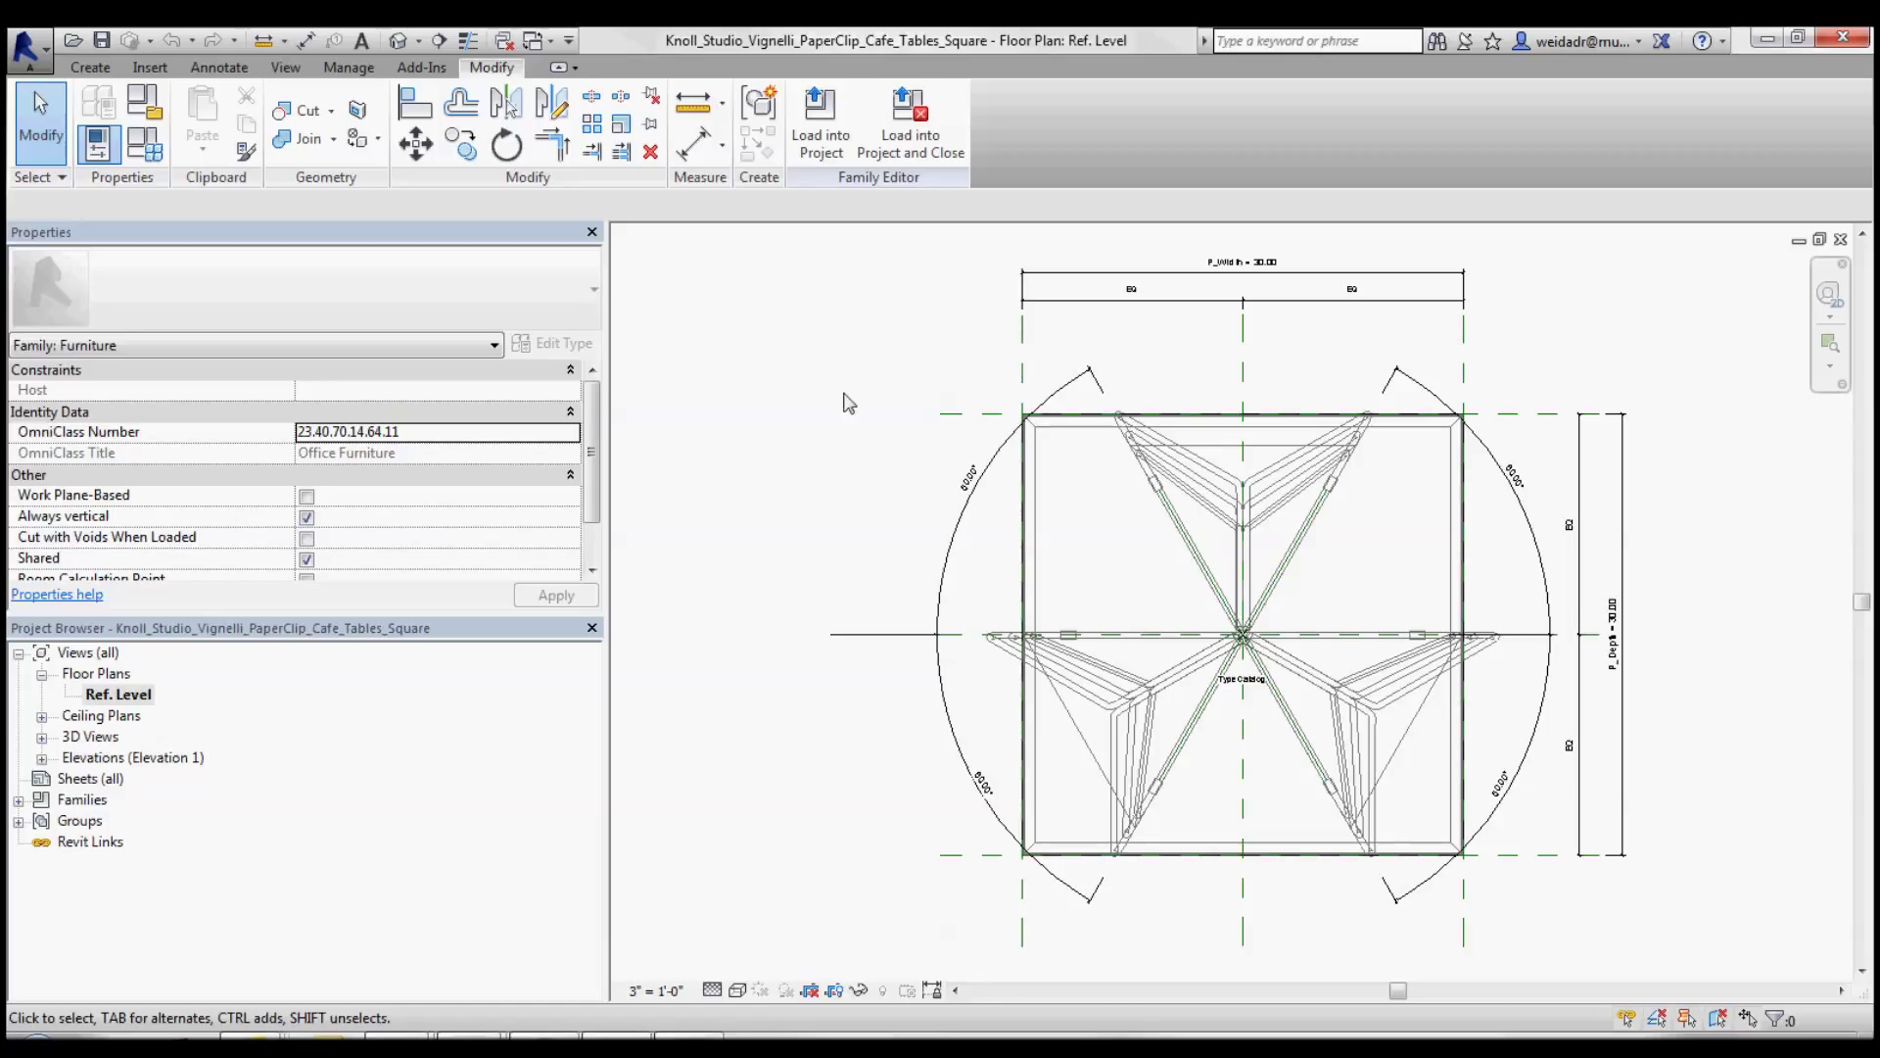
pyautogui.click(823, 132)
pyautogui.click(850, 479)
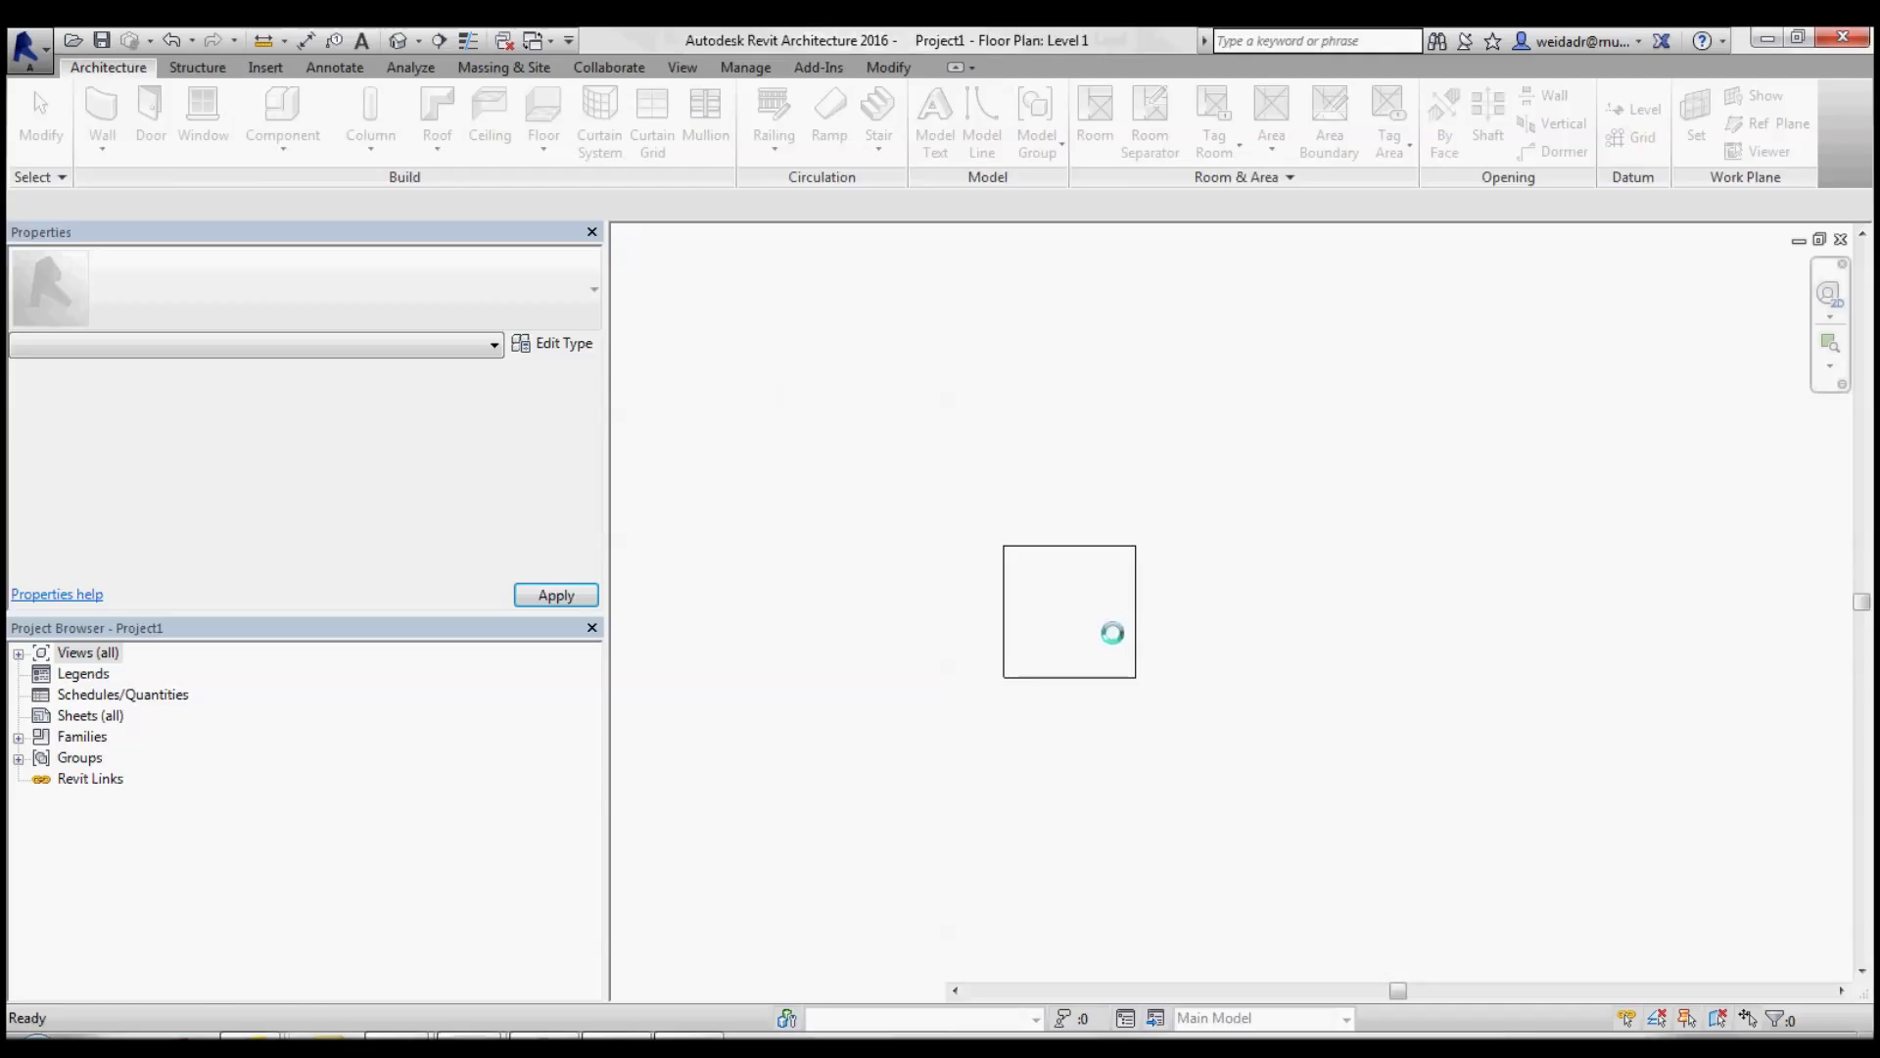
pyautogui.moveTo(1058, 630); pyautogui.dragTo(1171, 650, button='middle')
pyautogui.click(1143, 576)
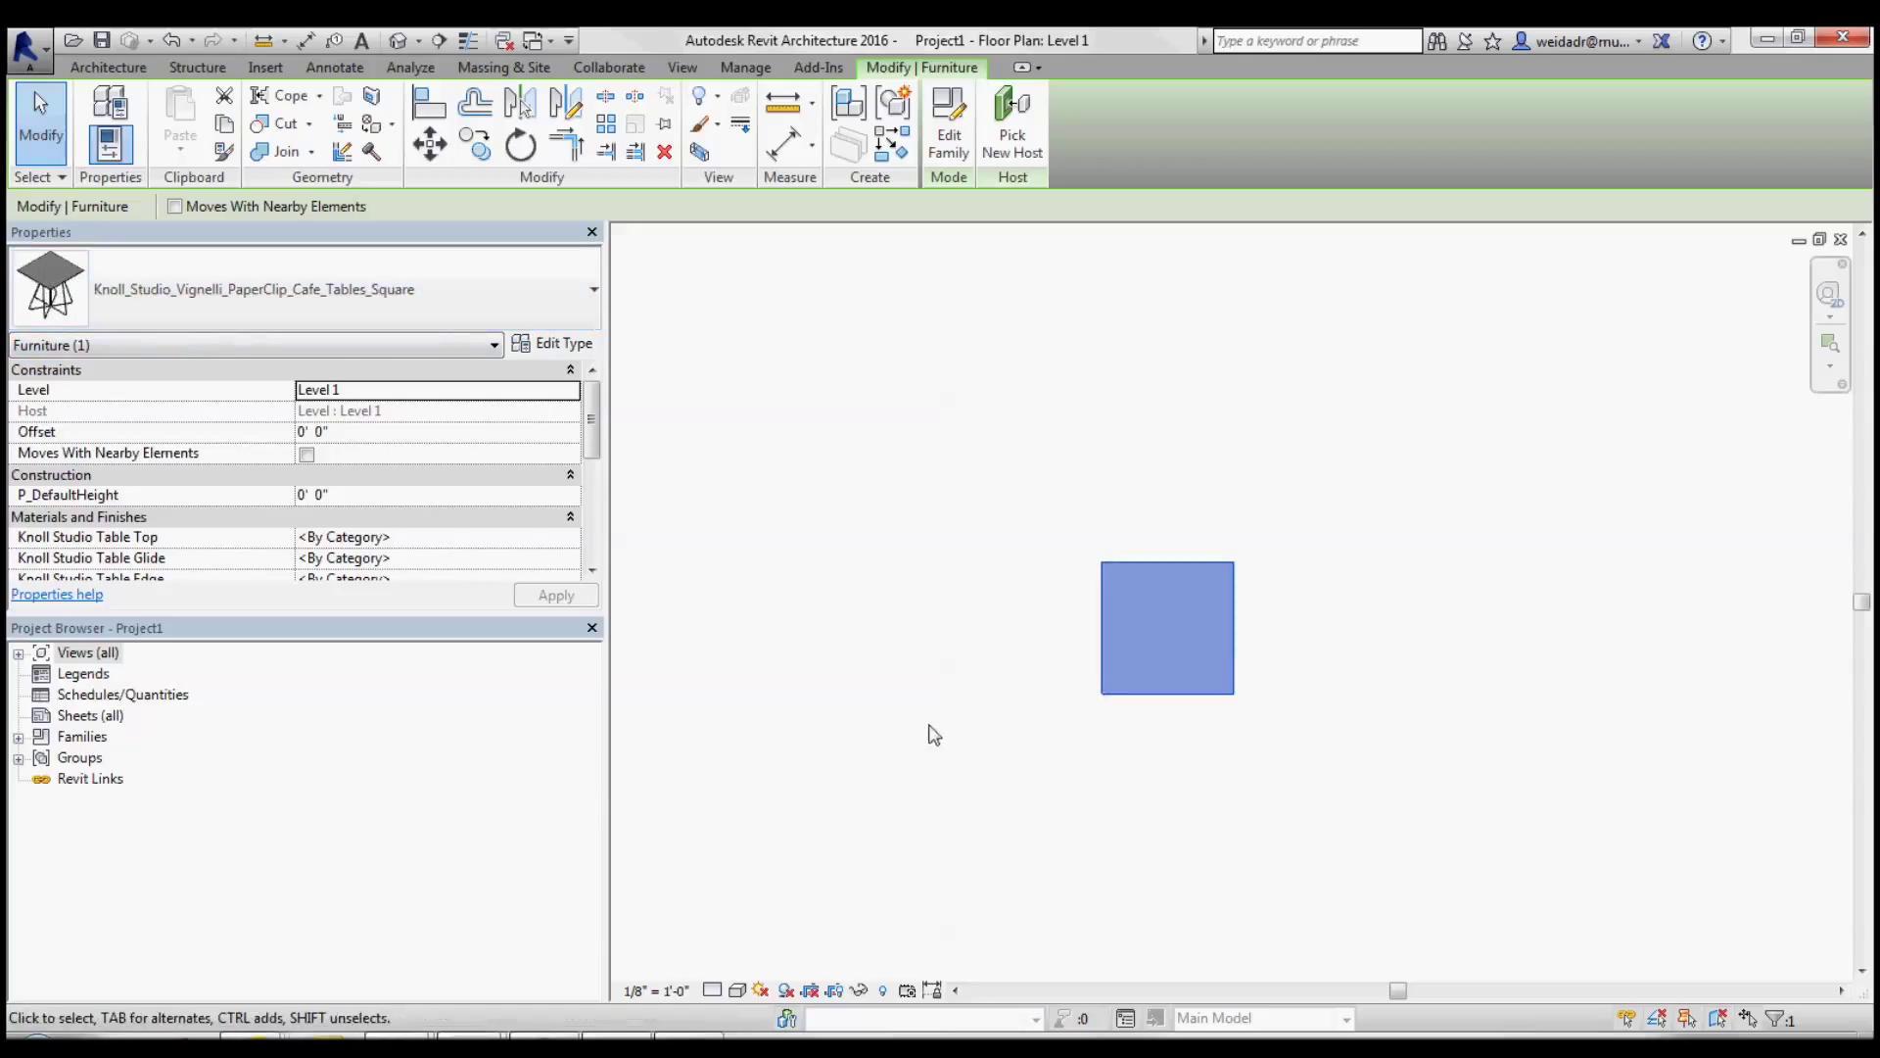
pyautogui.click(778, 915)
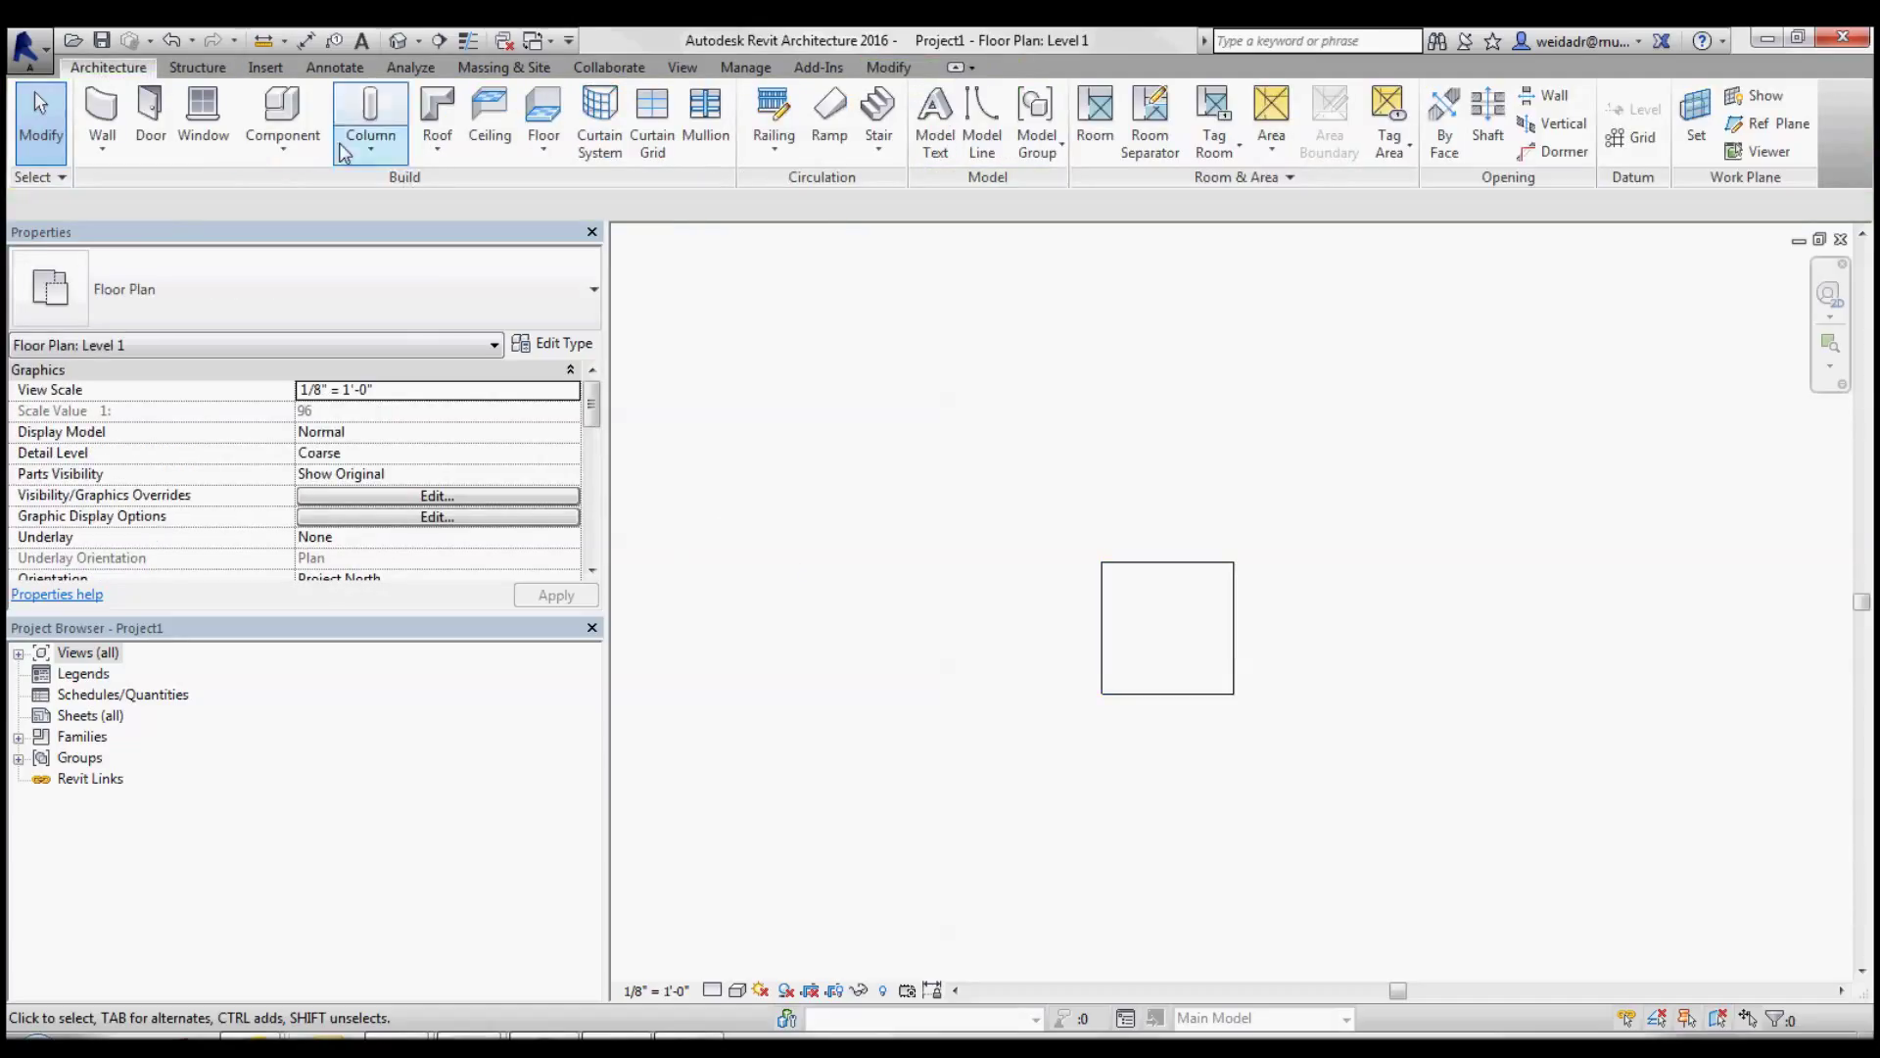
pyautogui.click(397, 42)
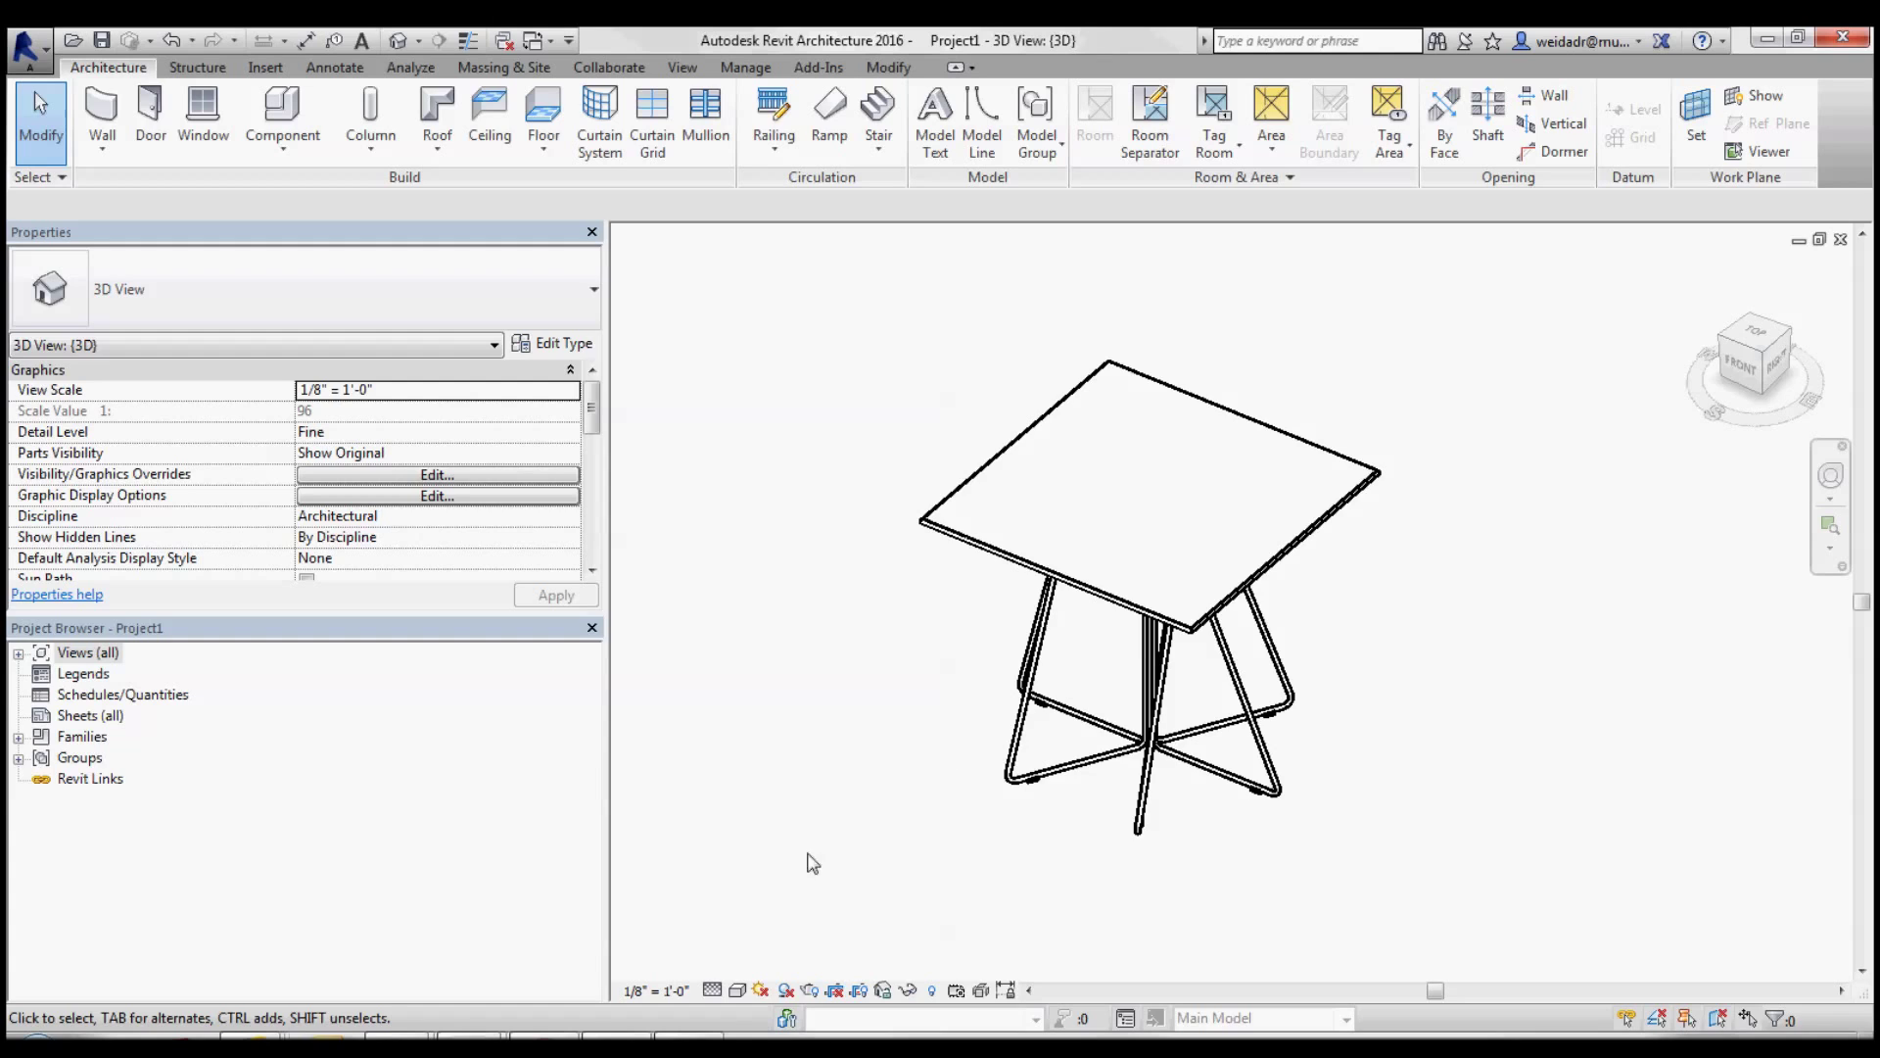
# Switch the 3D view's detail level through Medium, Coarse and Fine
pyautogui.click(737, 990)
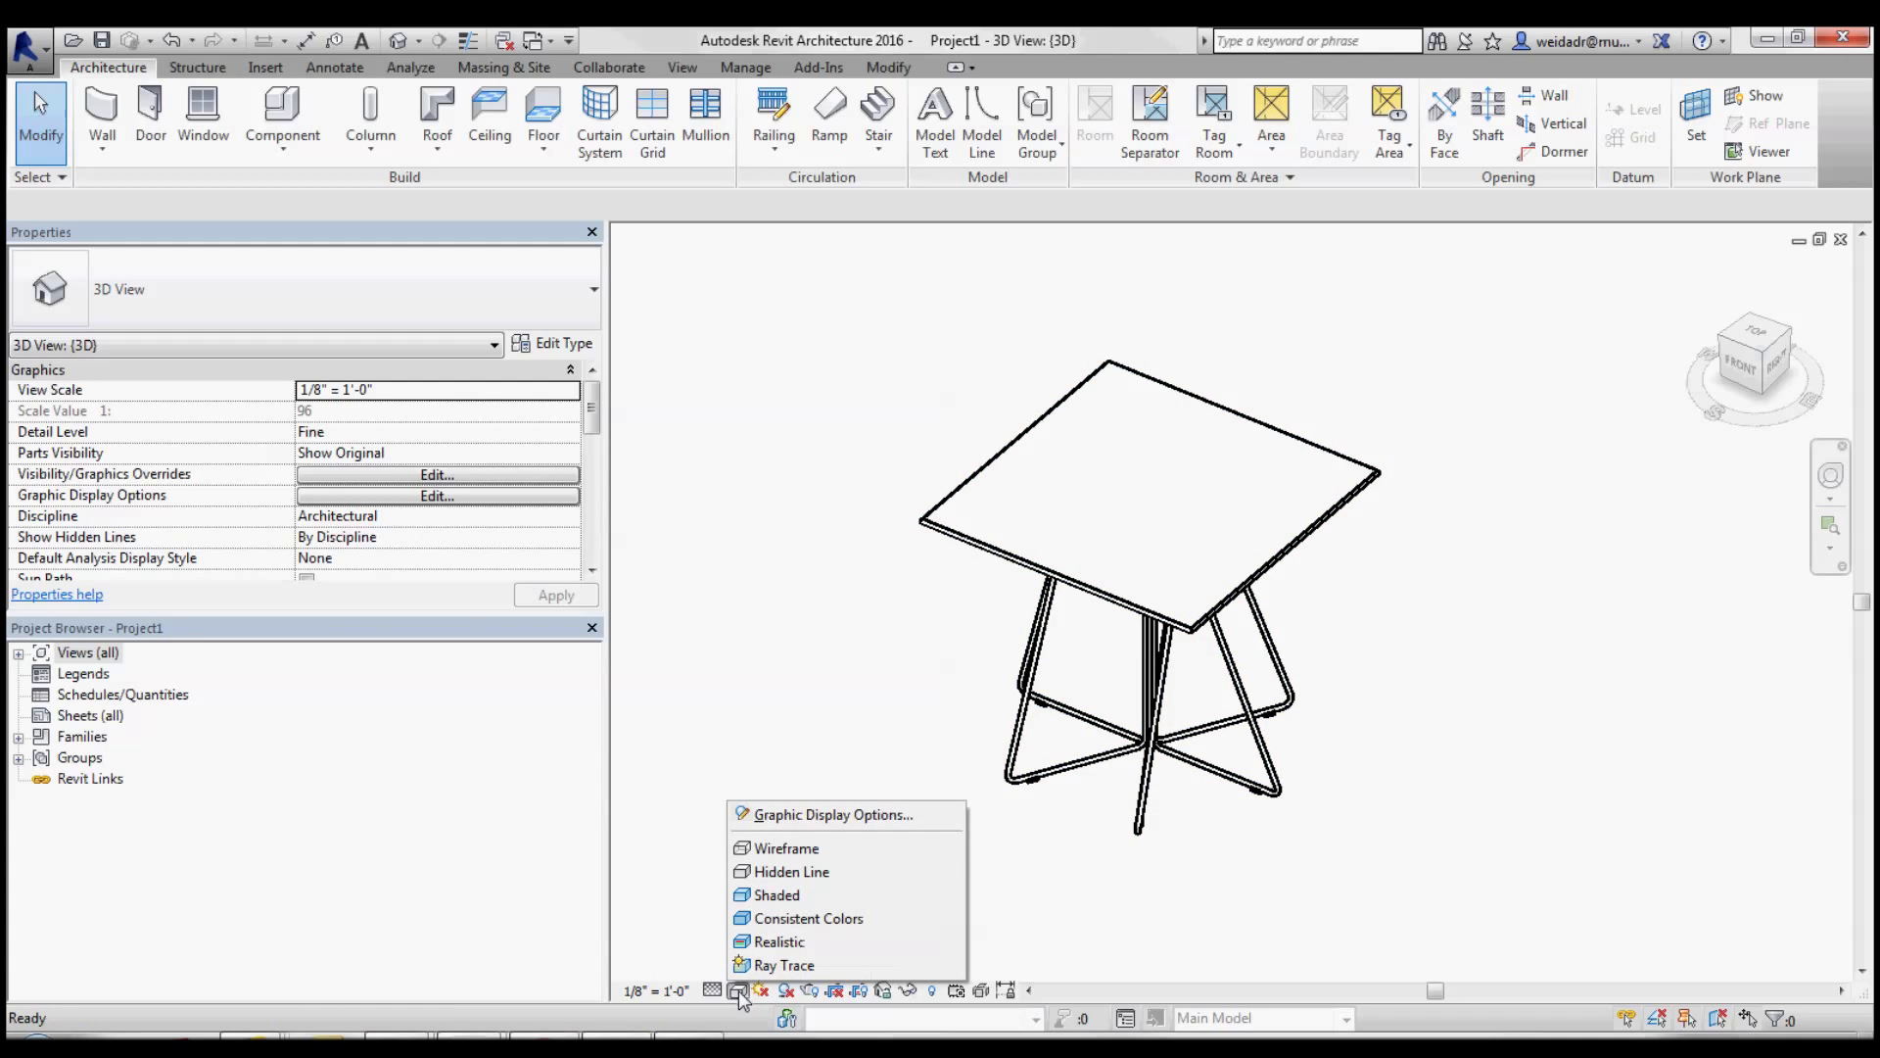
pyautogui.click(712, 990)
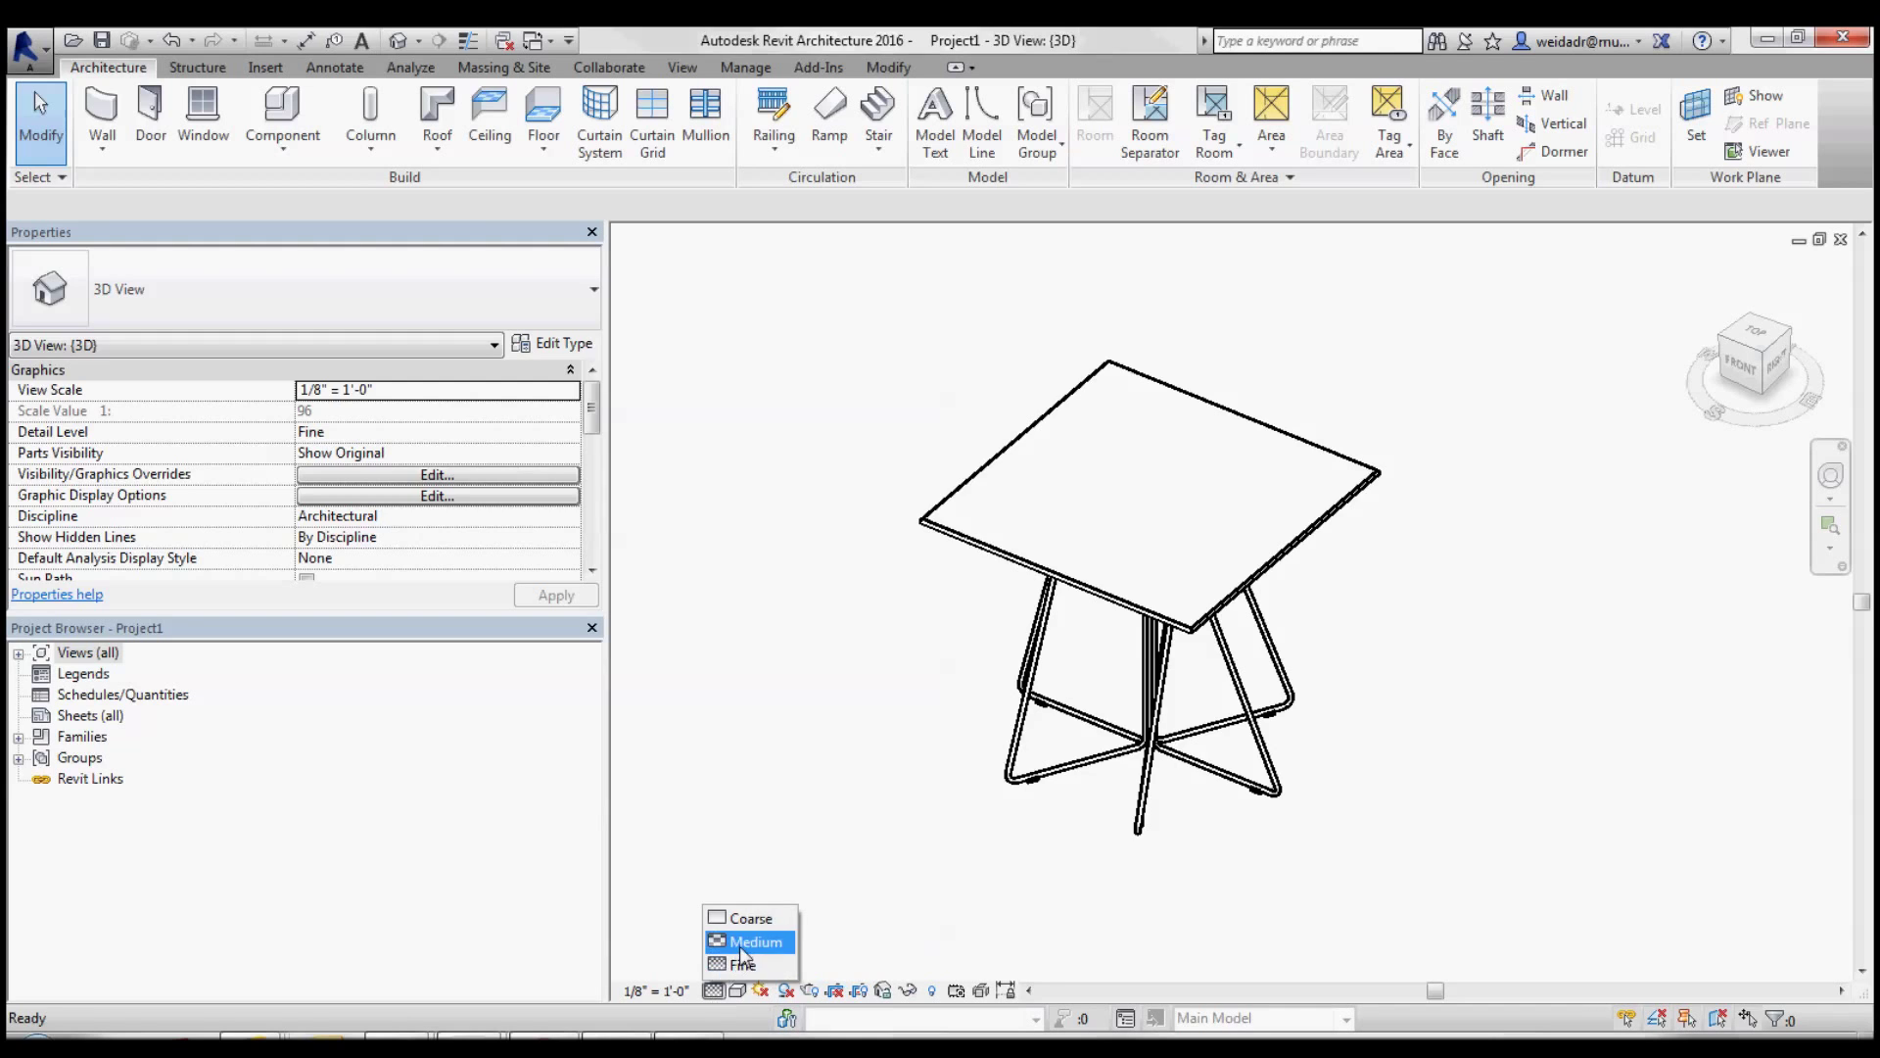
pyautogui.click(741, 944)
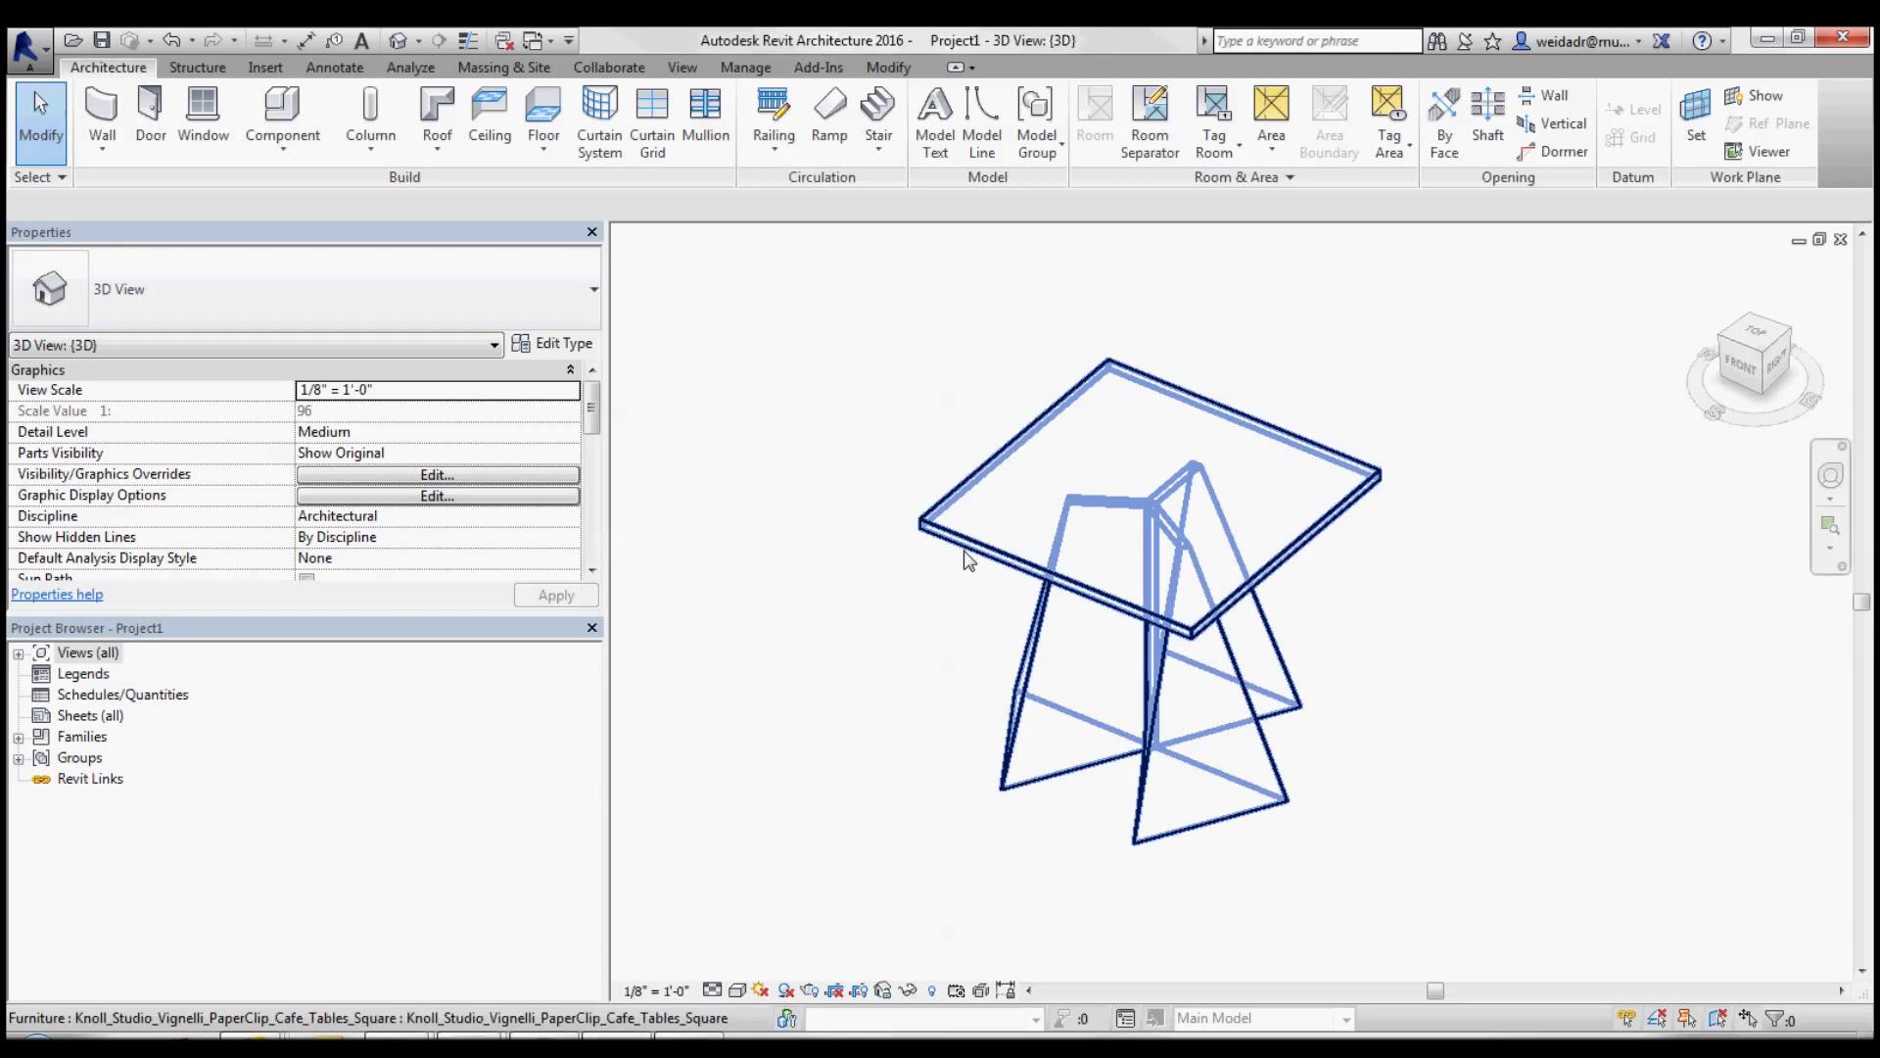
pyautogui.click(712, 990)
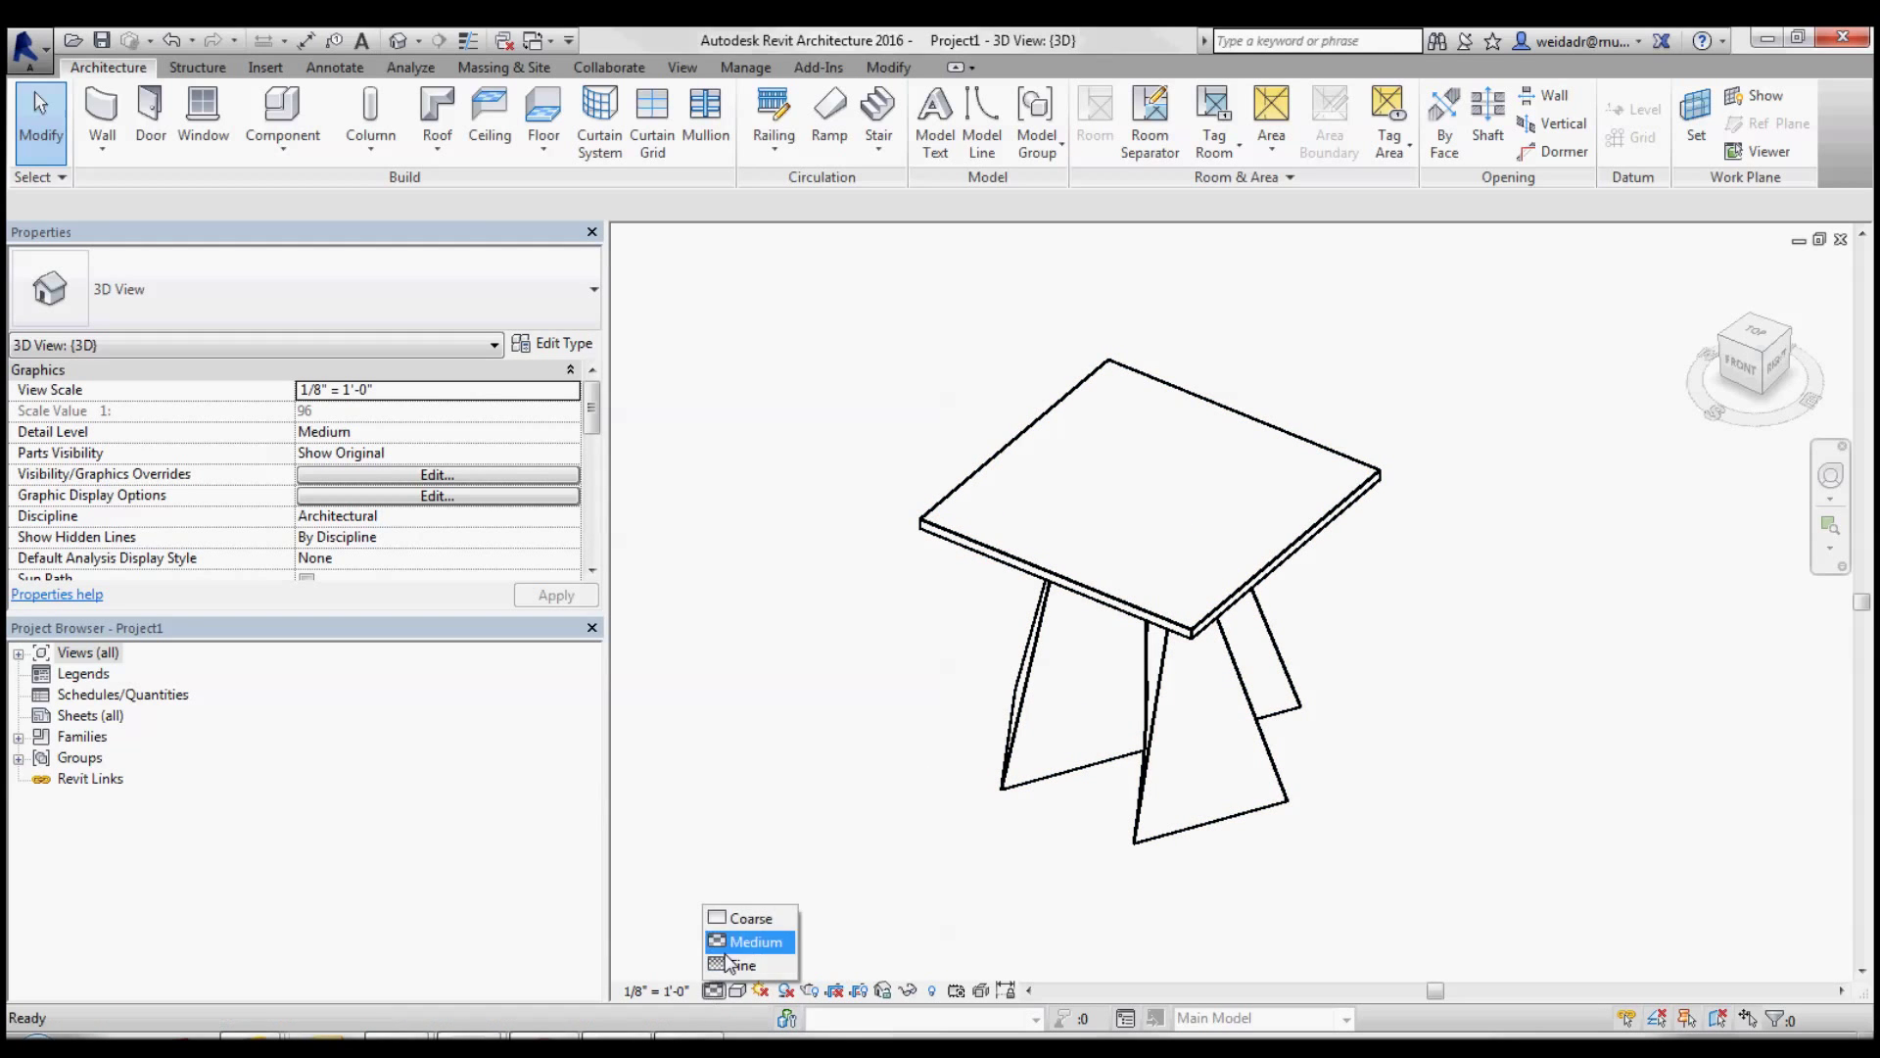
pyautogui.click(744, 918)
pyautogui.click(713, 991)
pyautogui.click(741, 965)
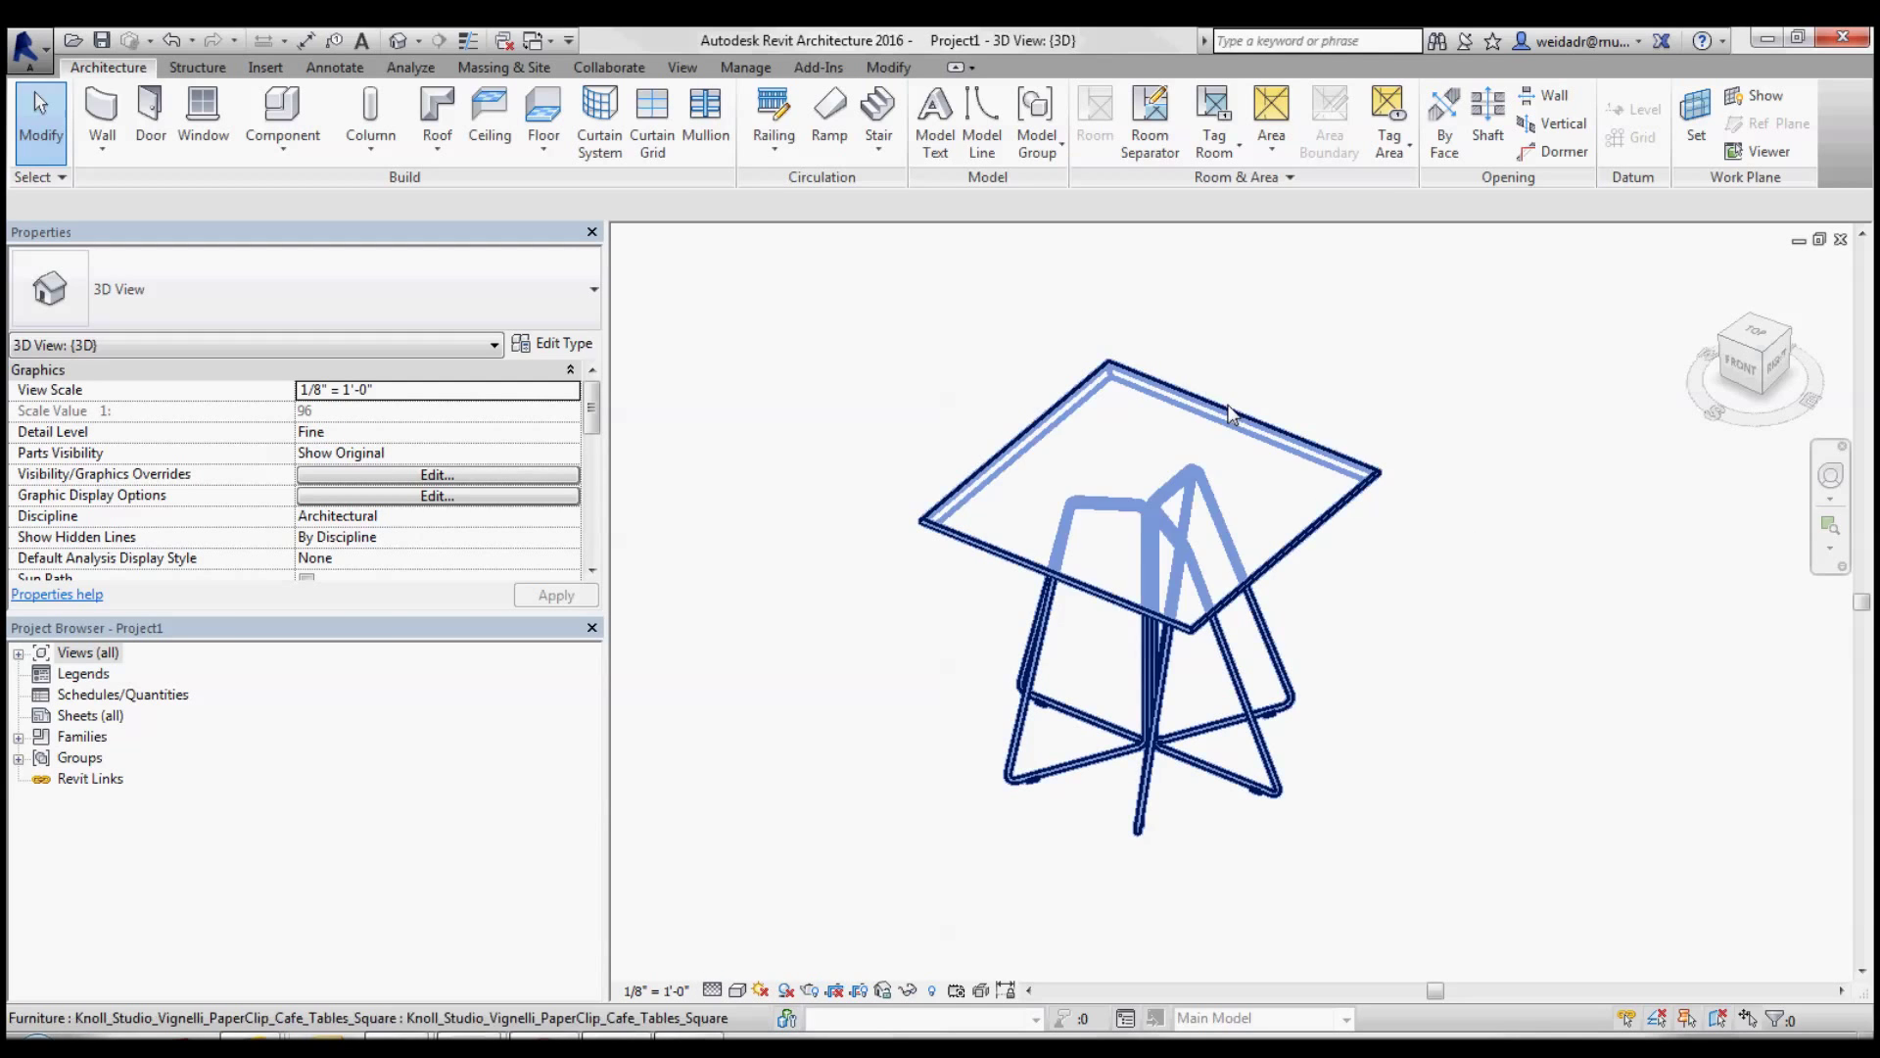
# Compare Medium detail again, settle on Fine, and orbit to a more frontal view
pyautogui.click(712, 990)
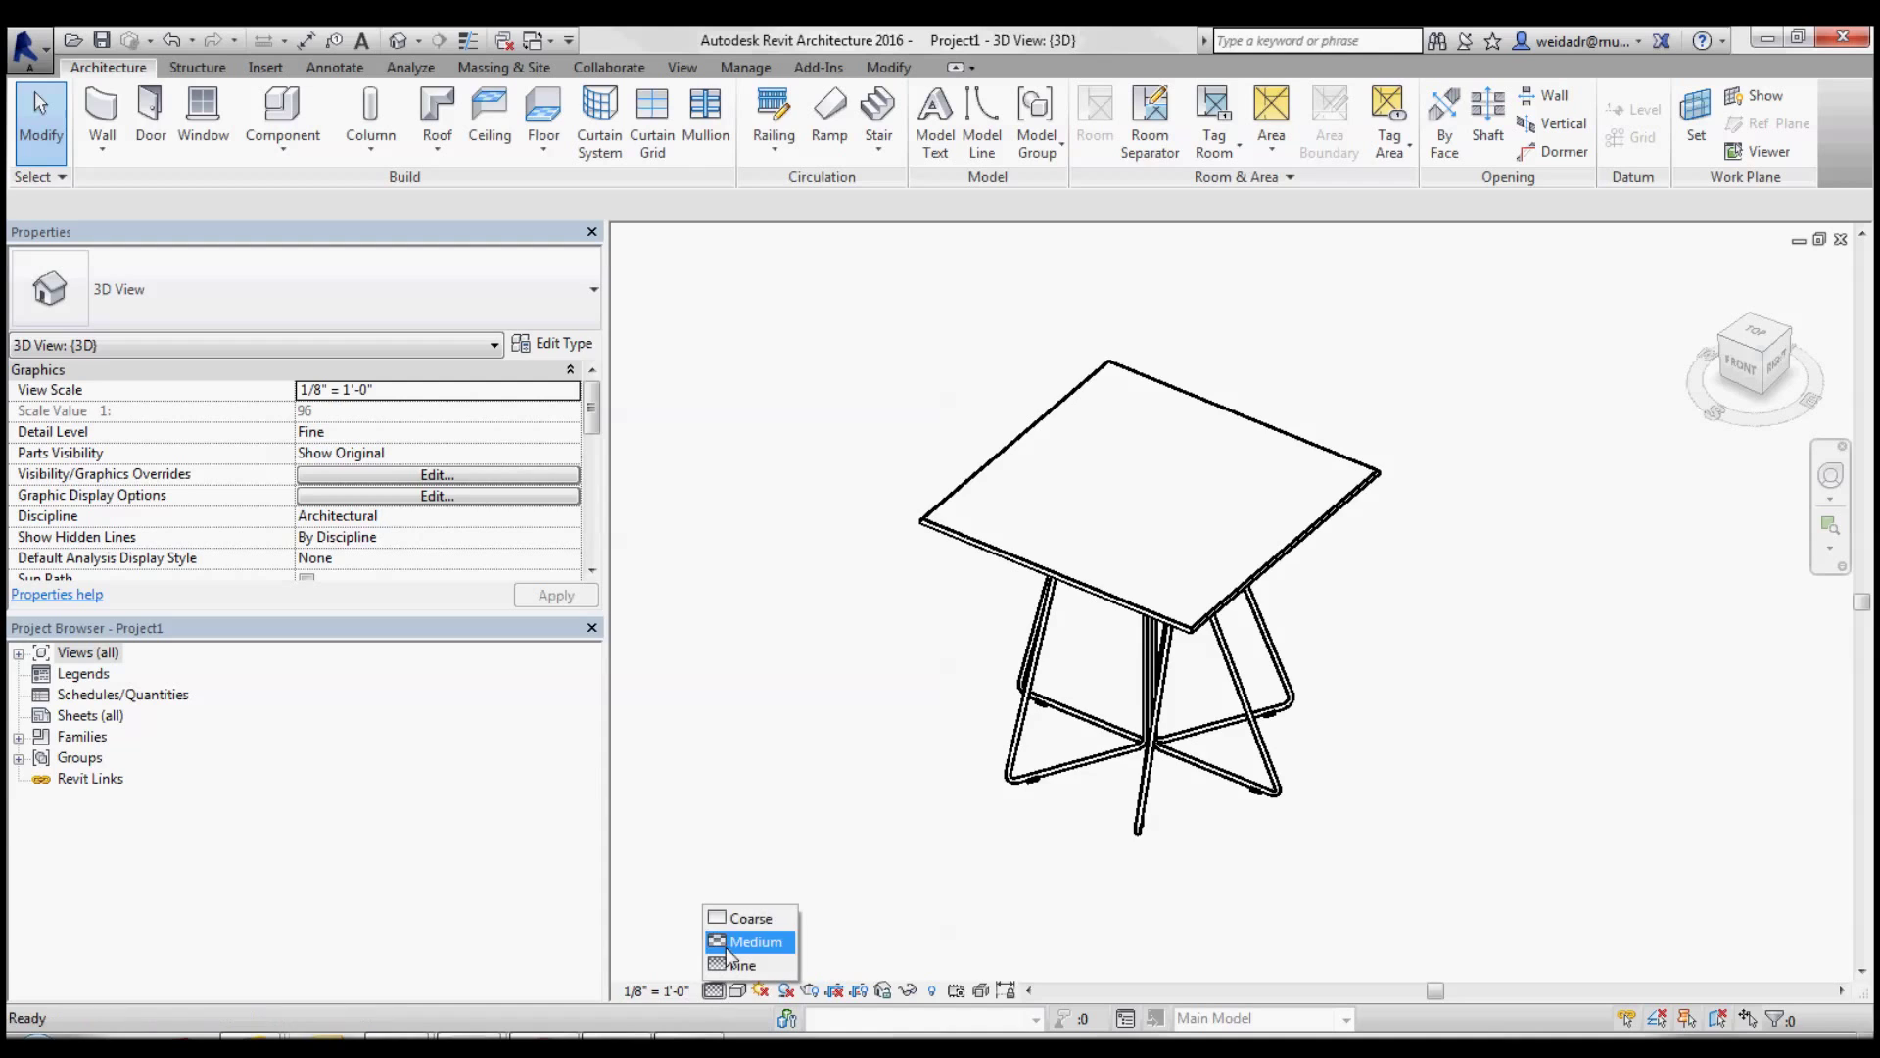
pyautogui.click(744, 942)
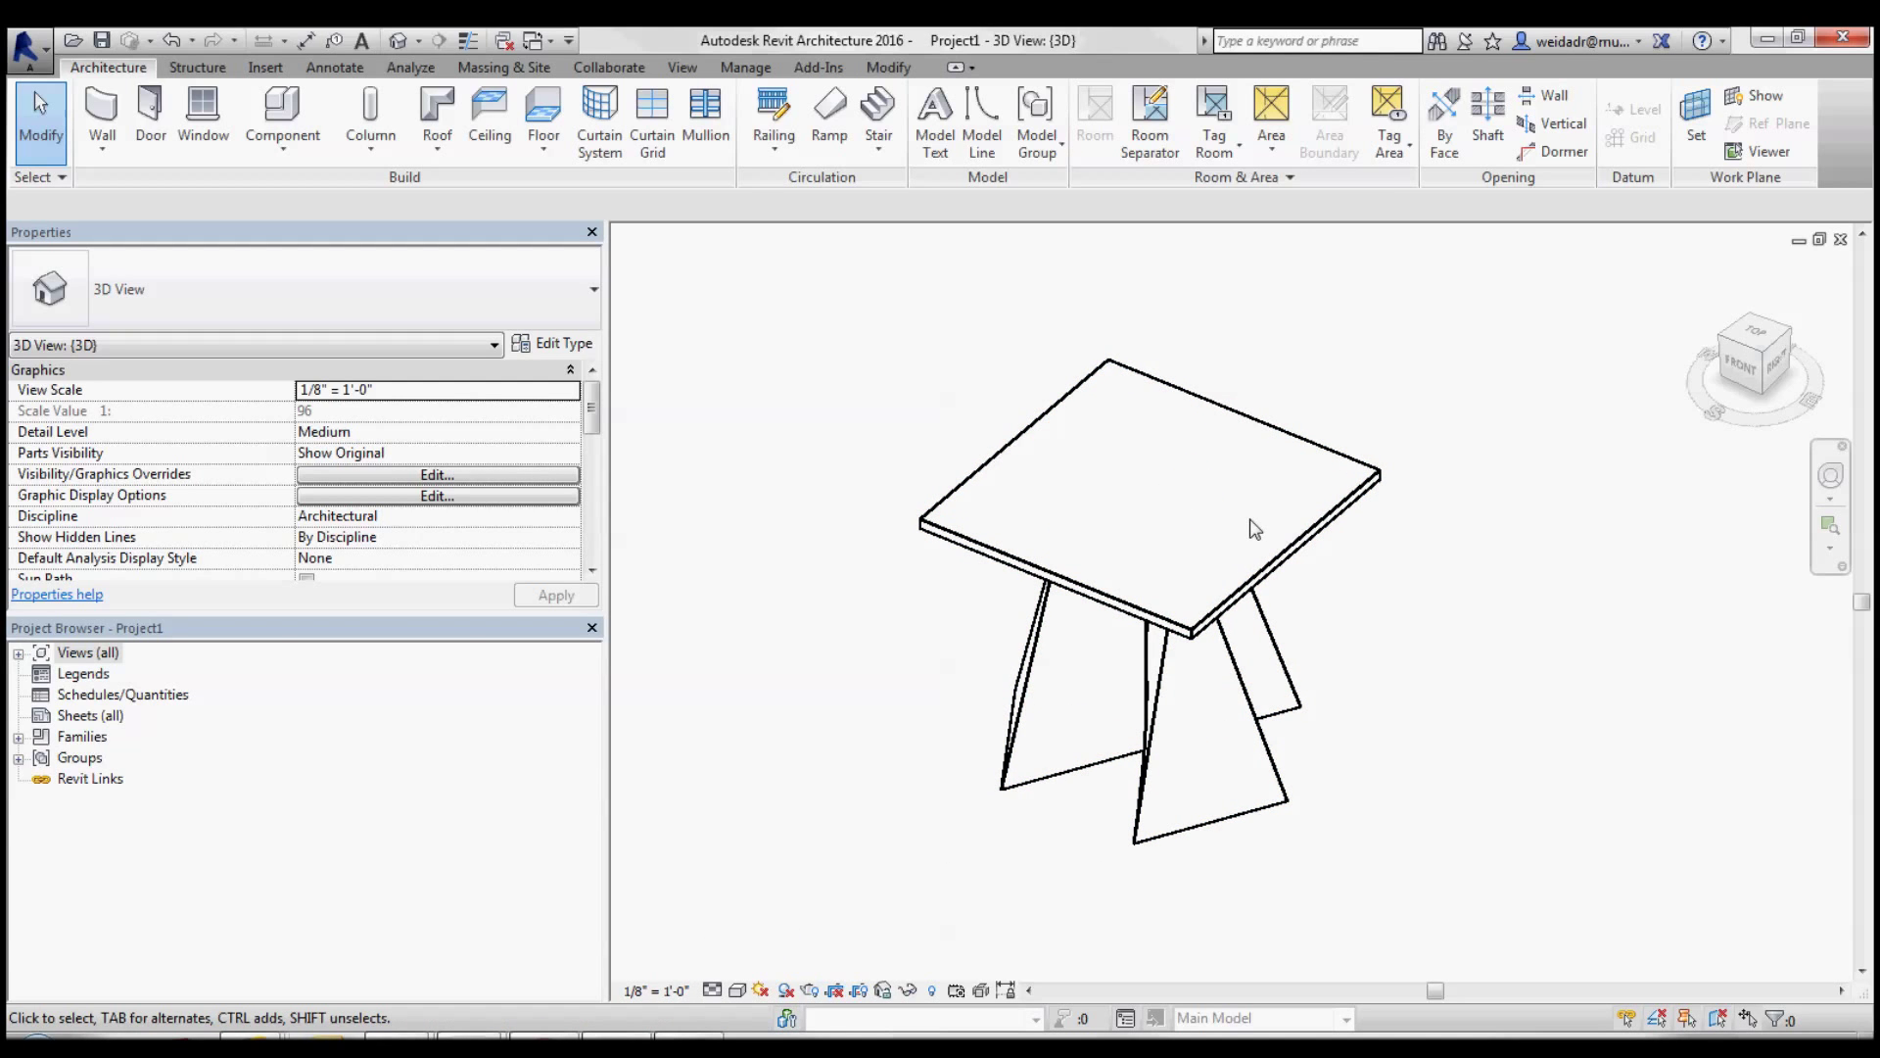
pyautogui.click(712, 990)
pyautogui.click(778, 963)
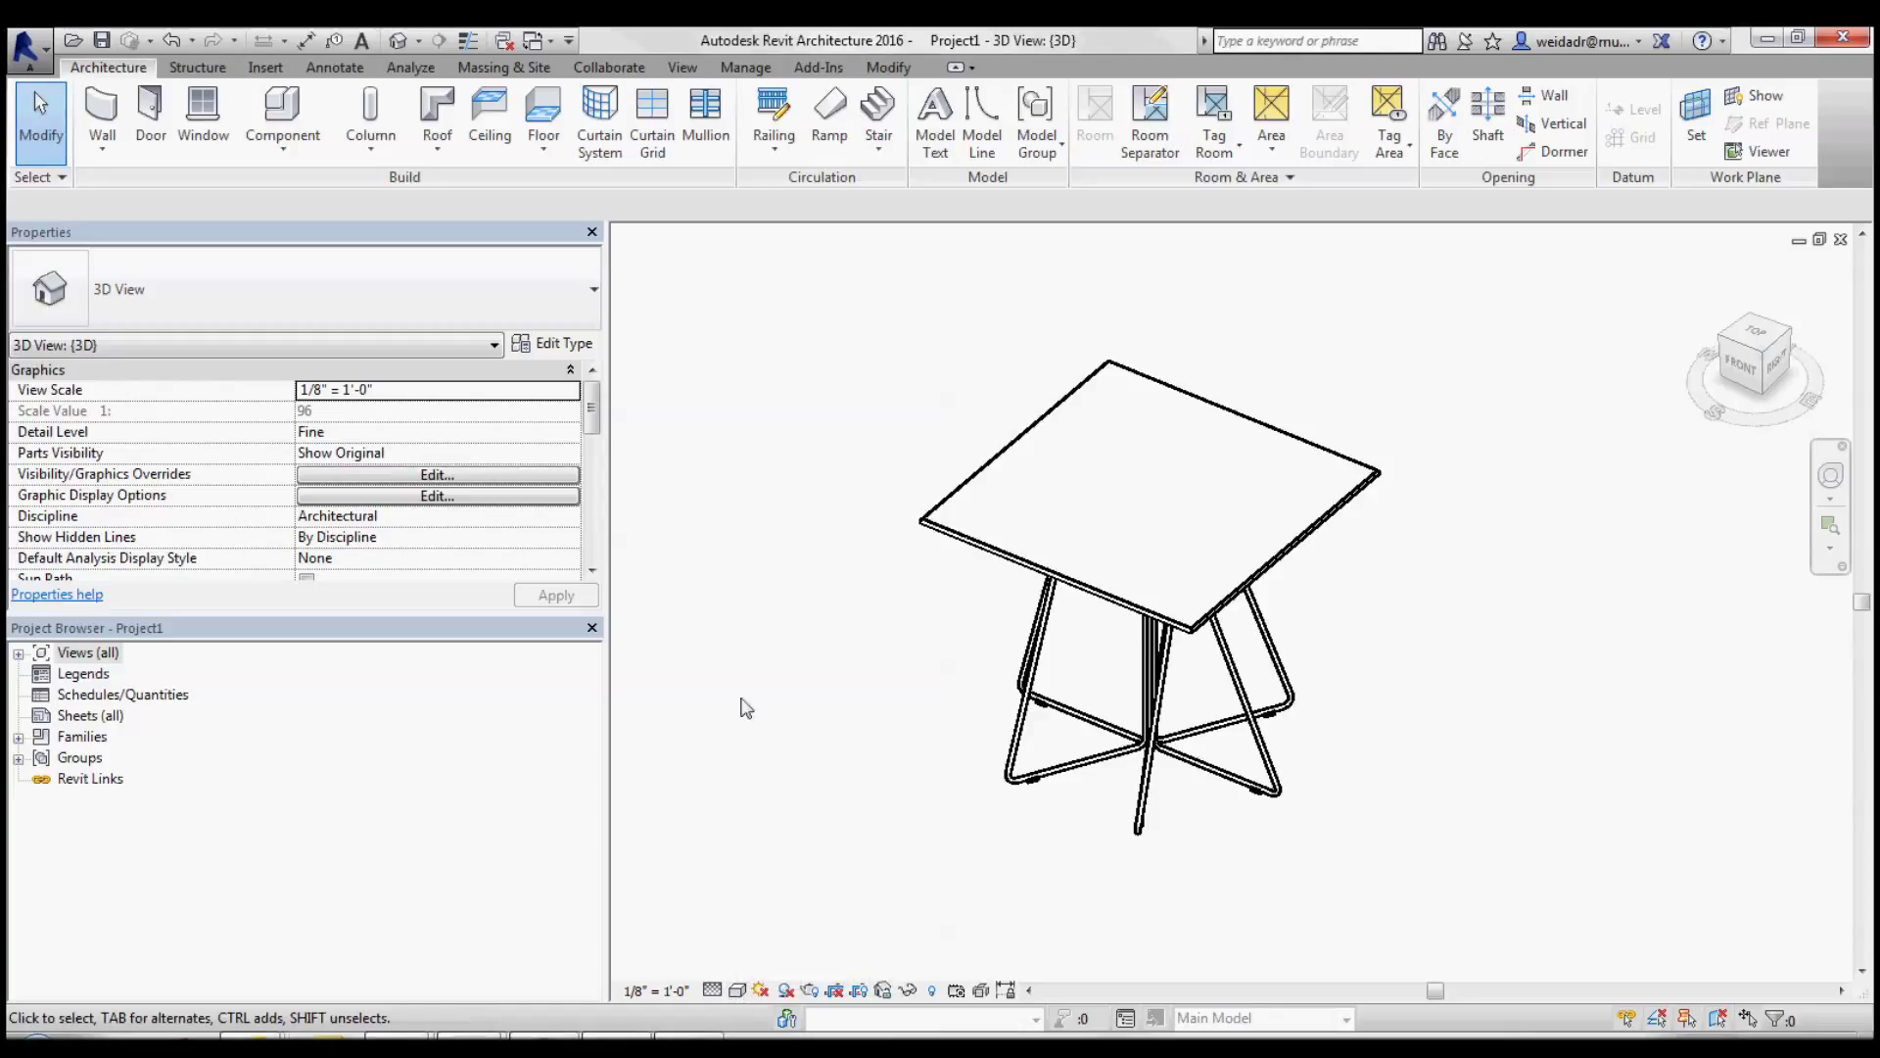
pyautogui.keyDown('shift'); pyautogui.moveTo(779, 683); pyautogui.dragTo(795, 757, button='middle'); pyautogui.keyUp('shift')
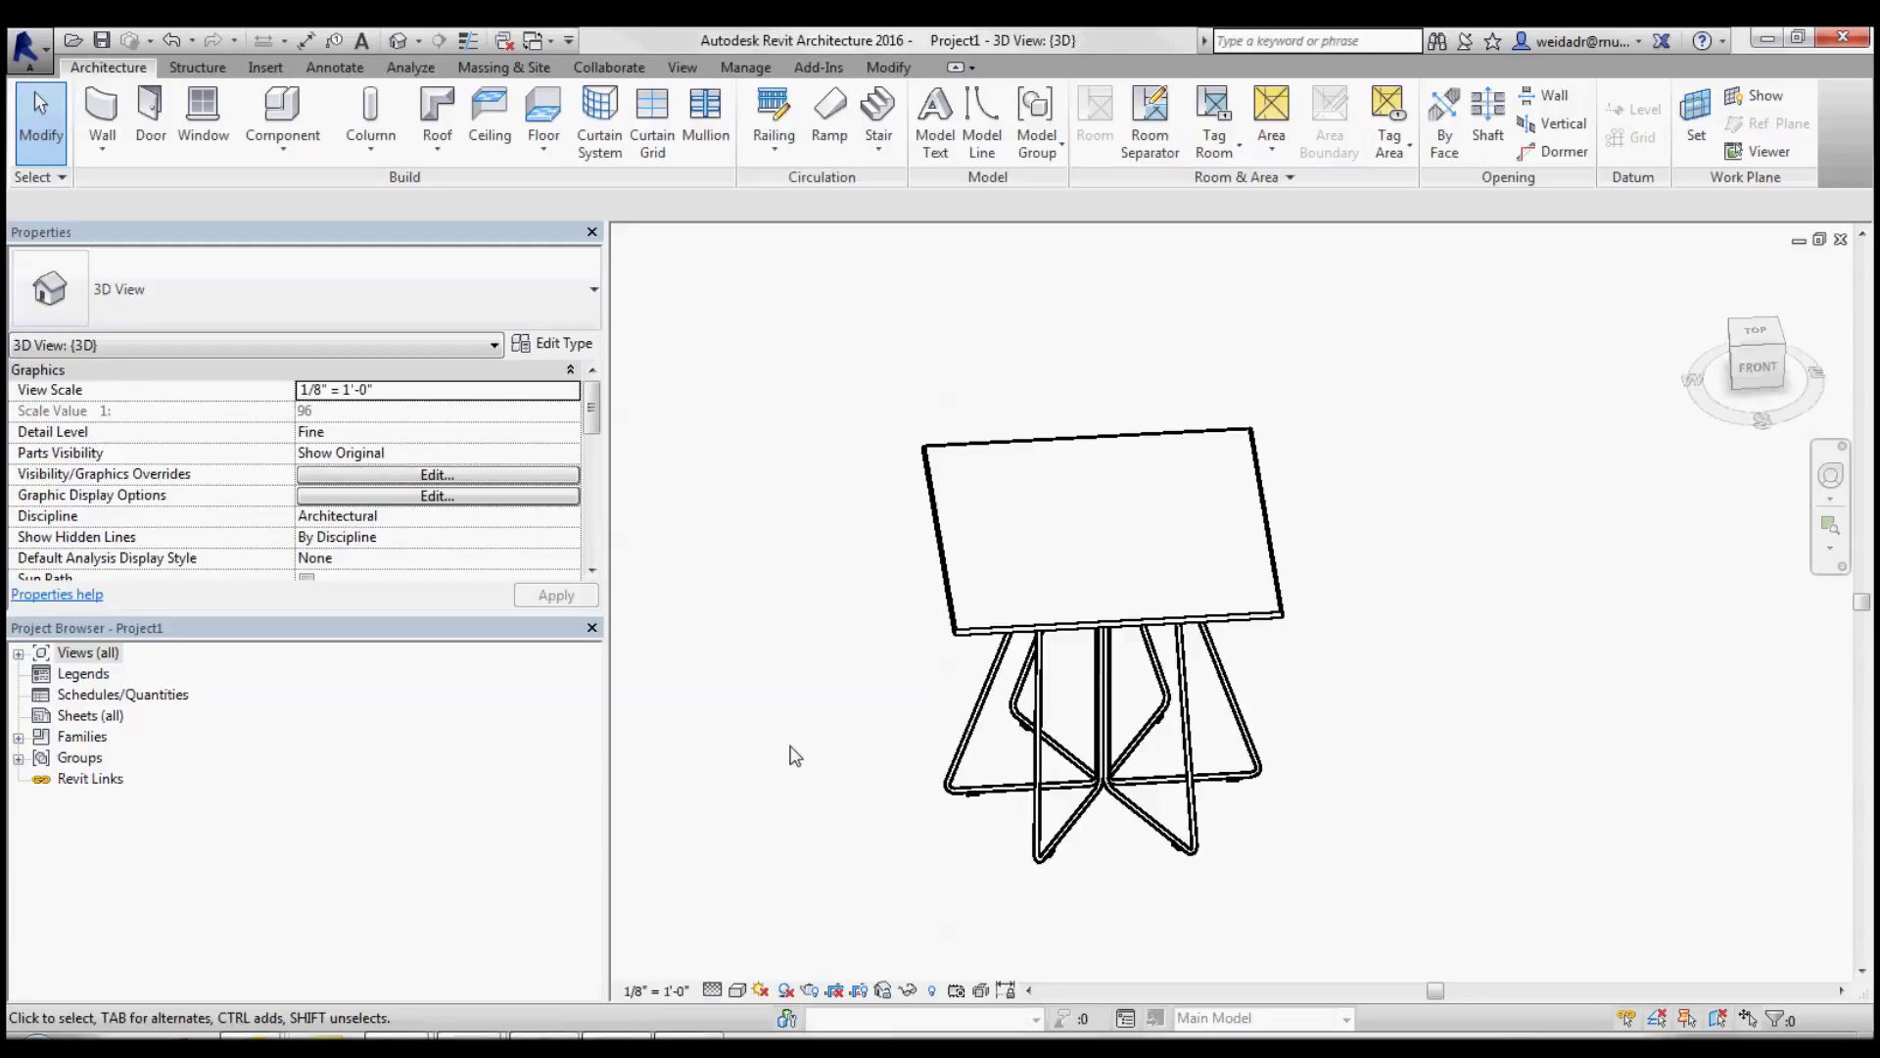
pyautogui.doubleClick(92, 657)
# Open the Level 1 floor plan and zoom around the placed table
pyautogui.doubleClick(95, 673)
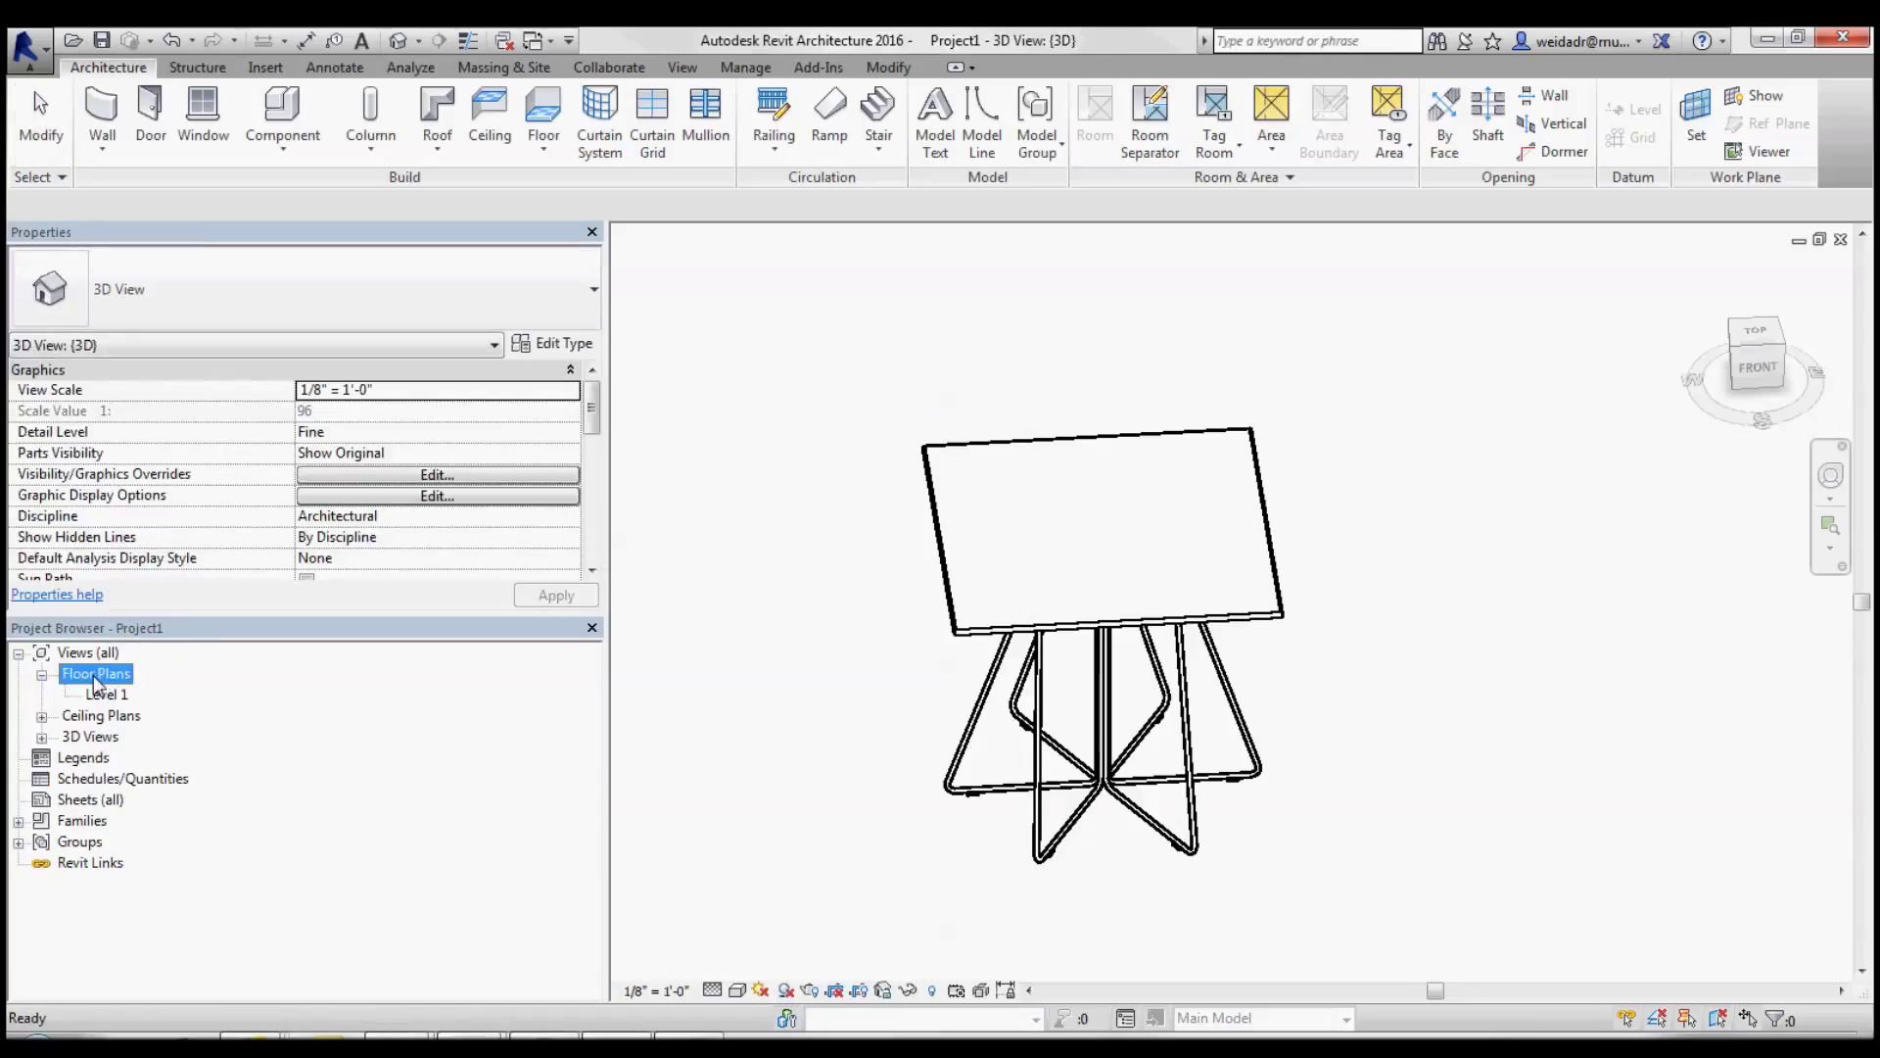
pyautogui.doubleClick(108, 694)
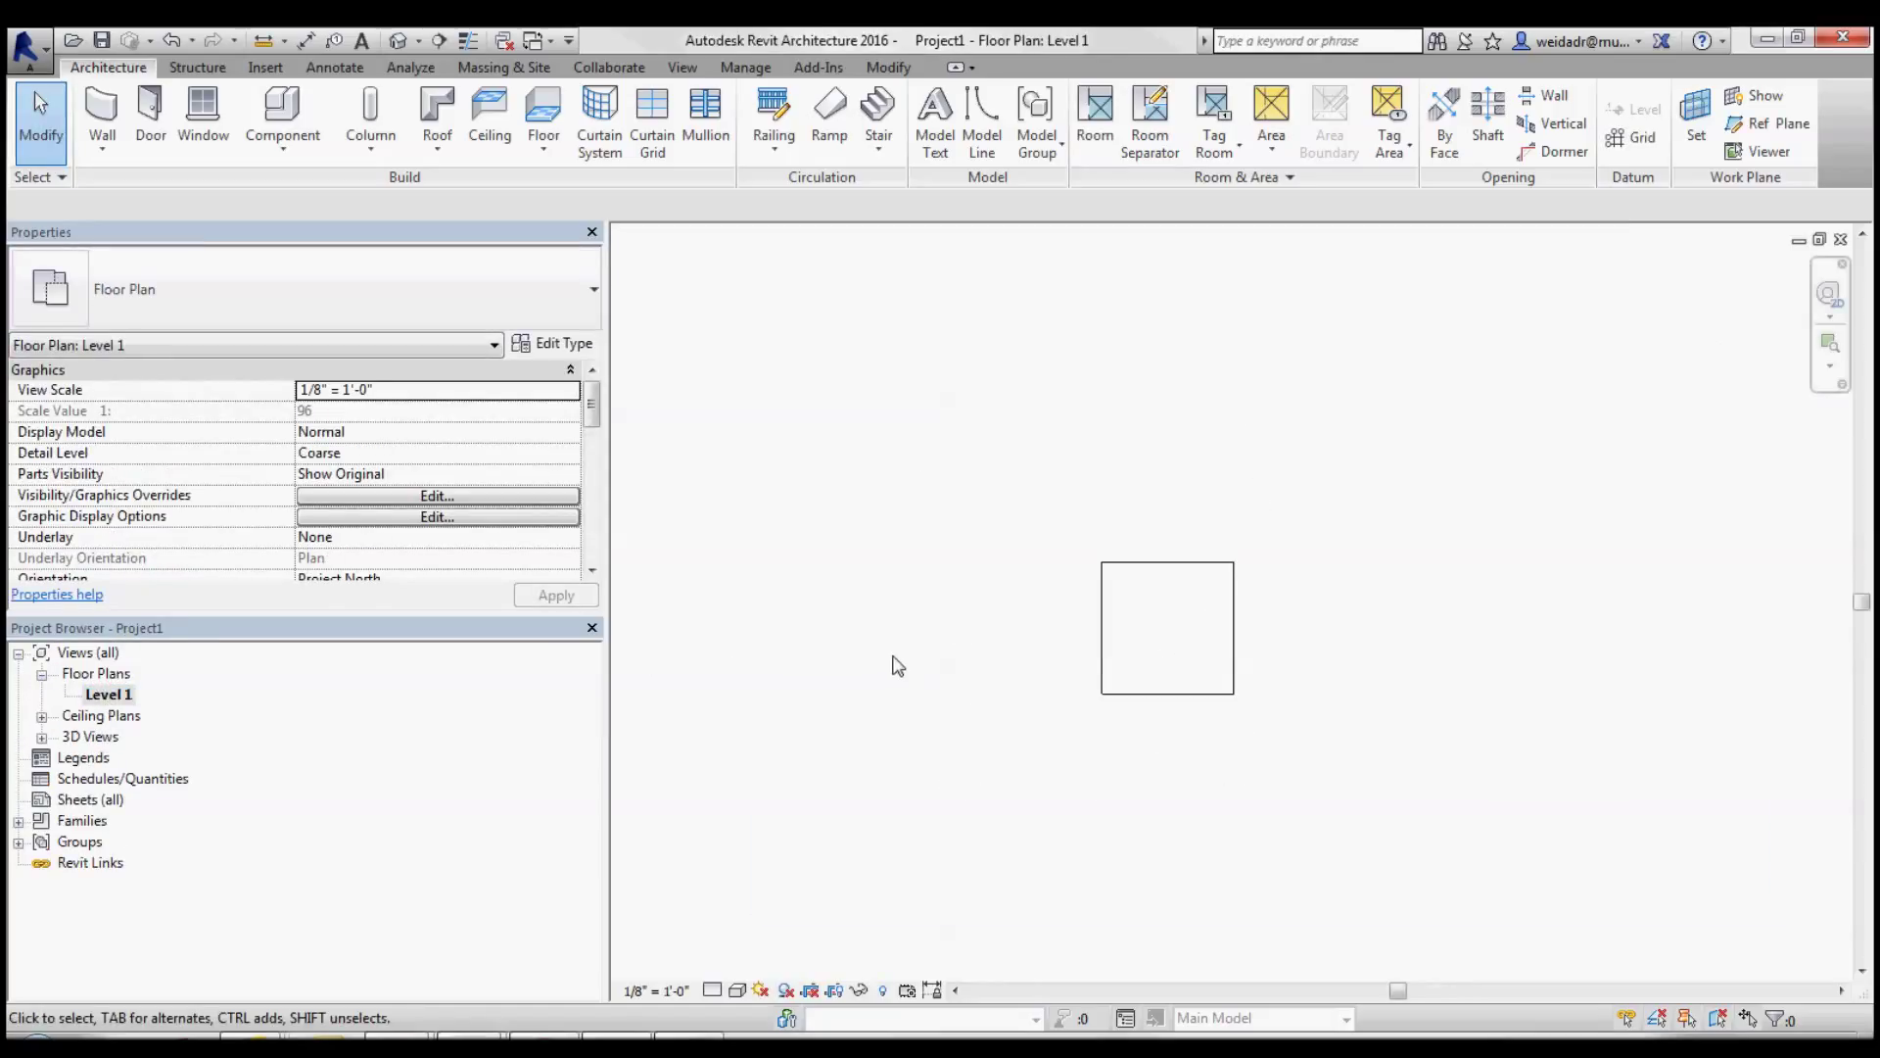
pyautogui.scroll(3, 1219, 631)
pyautogui.scroll(2, 1219, 631)
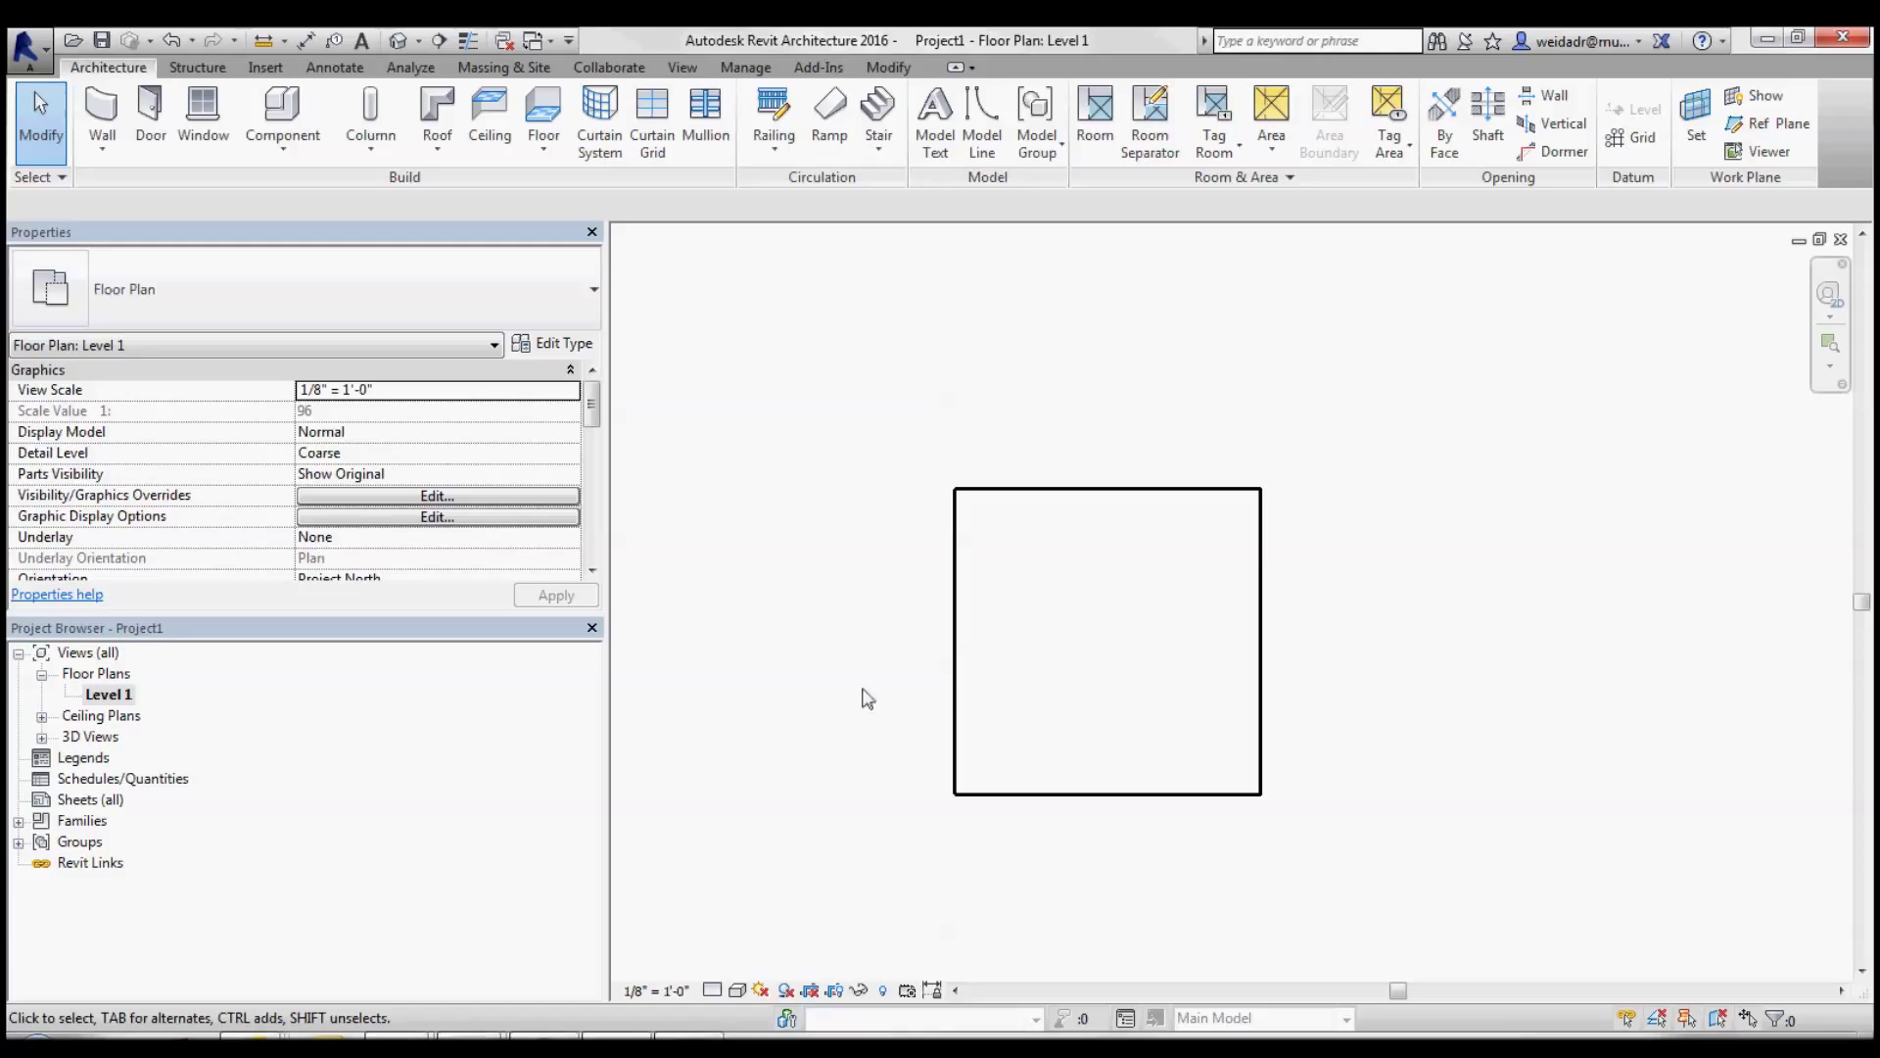
pyautogui.scroll(-3, 1222, 614)
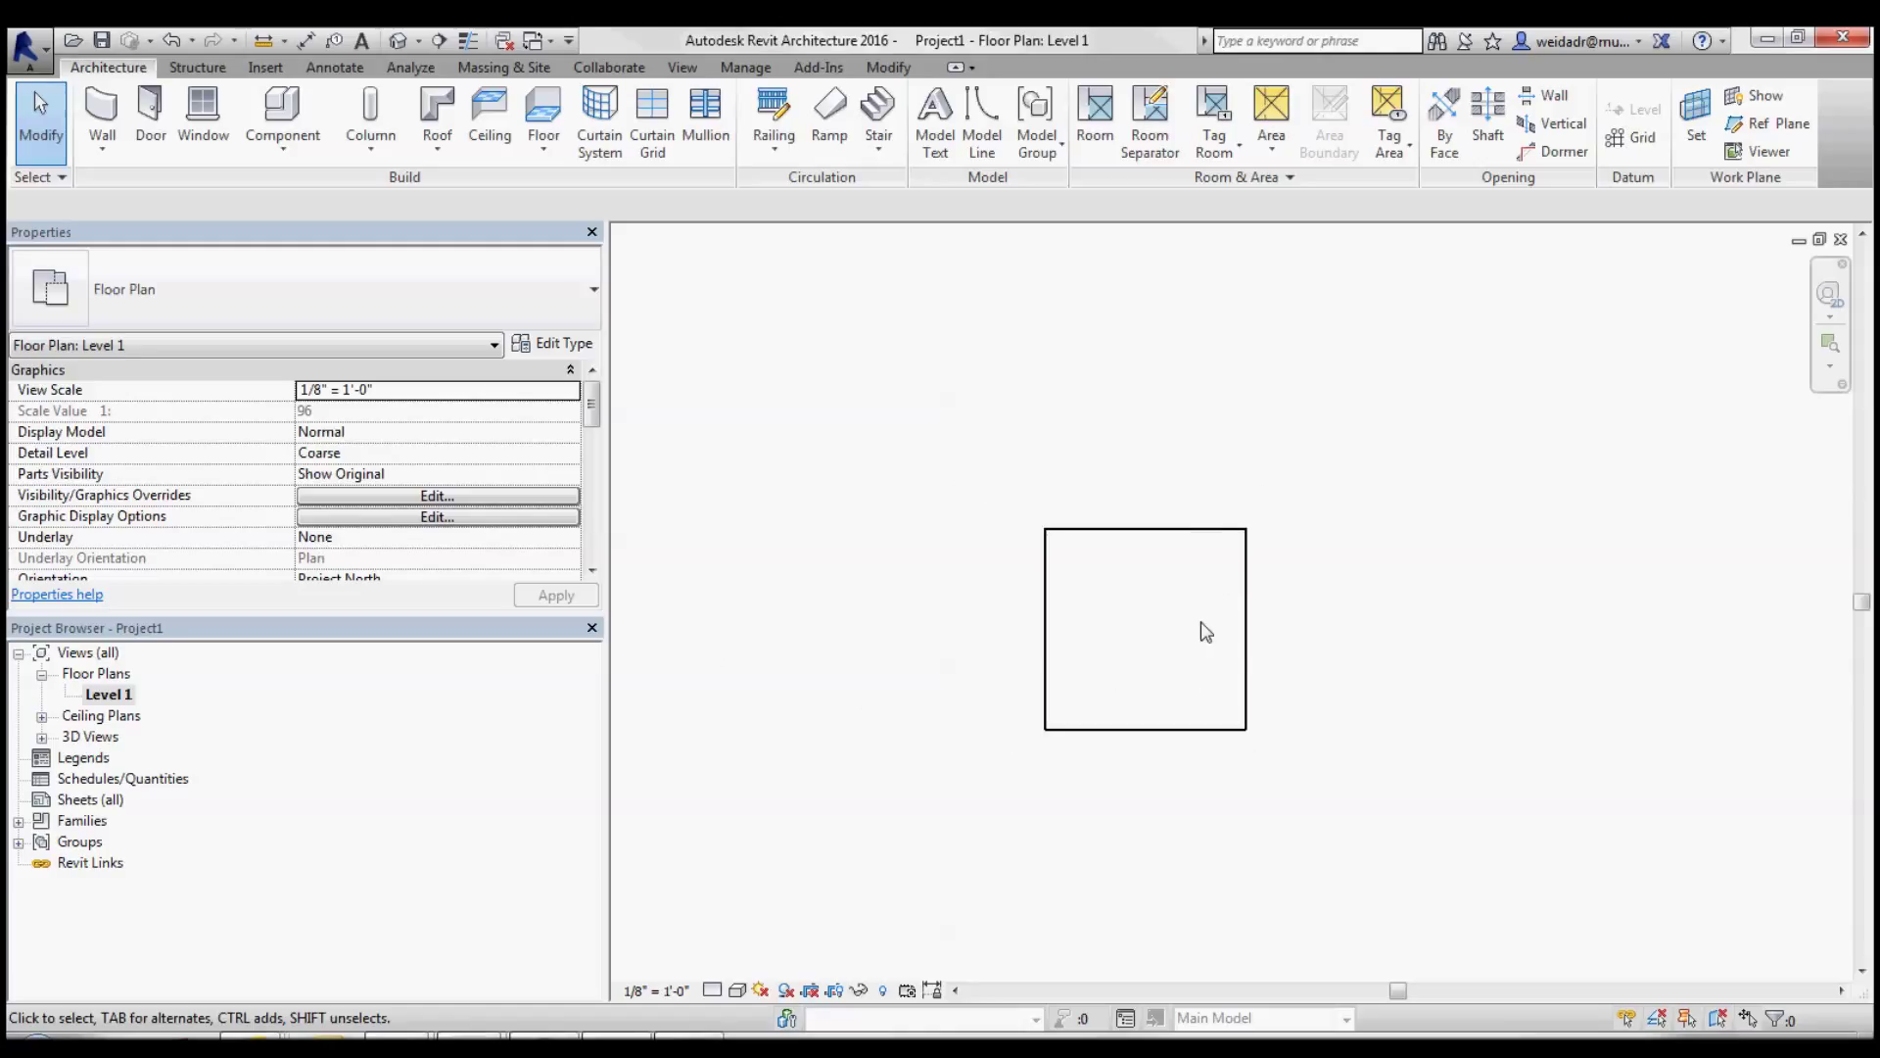
# Turn off Generic Annotations under Annotation Categories in Visibility/Graphic Overrides (VG)
pyautogui.press('v')
pyautogui.press('g')
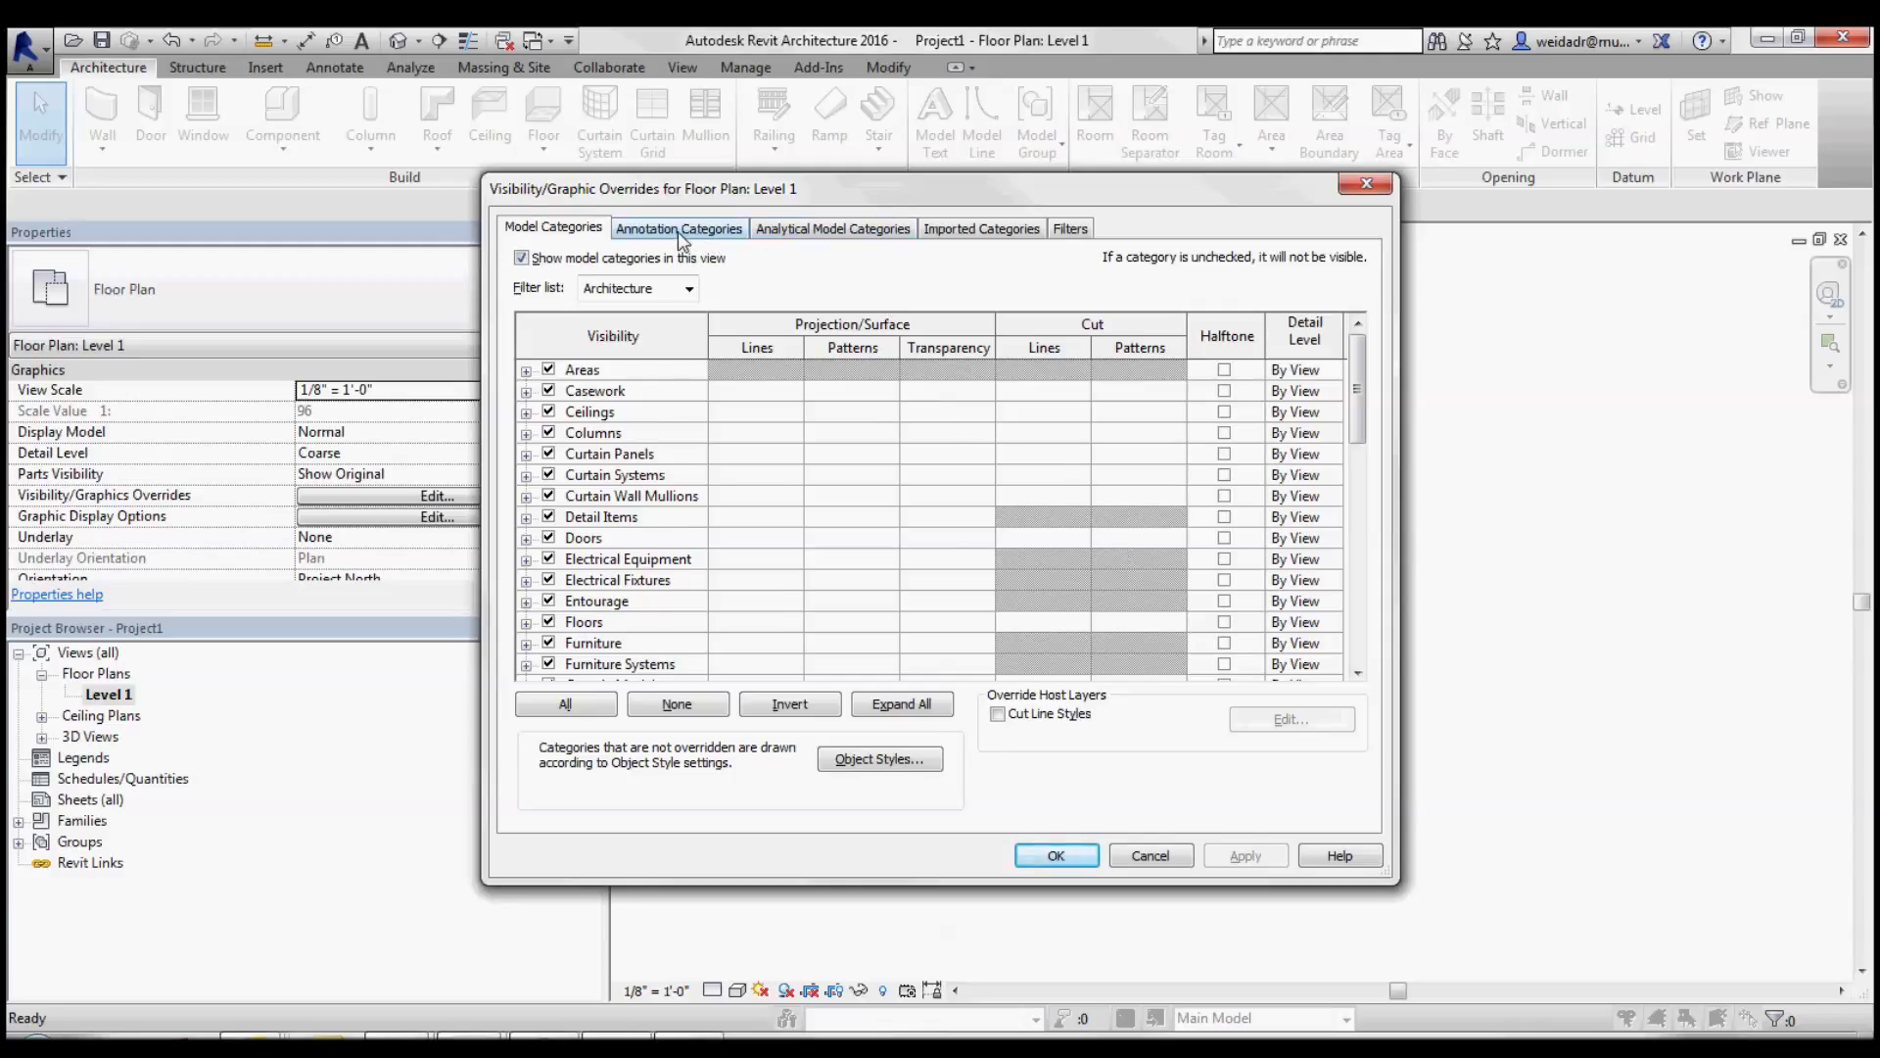
pyautogui.click(680, 231)
pyautogui.click(651, 477)
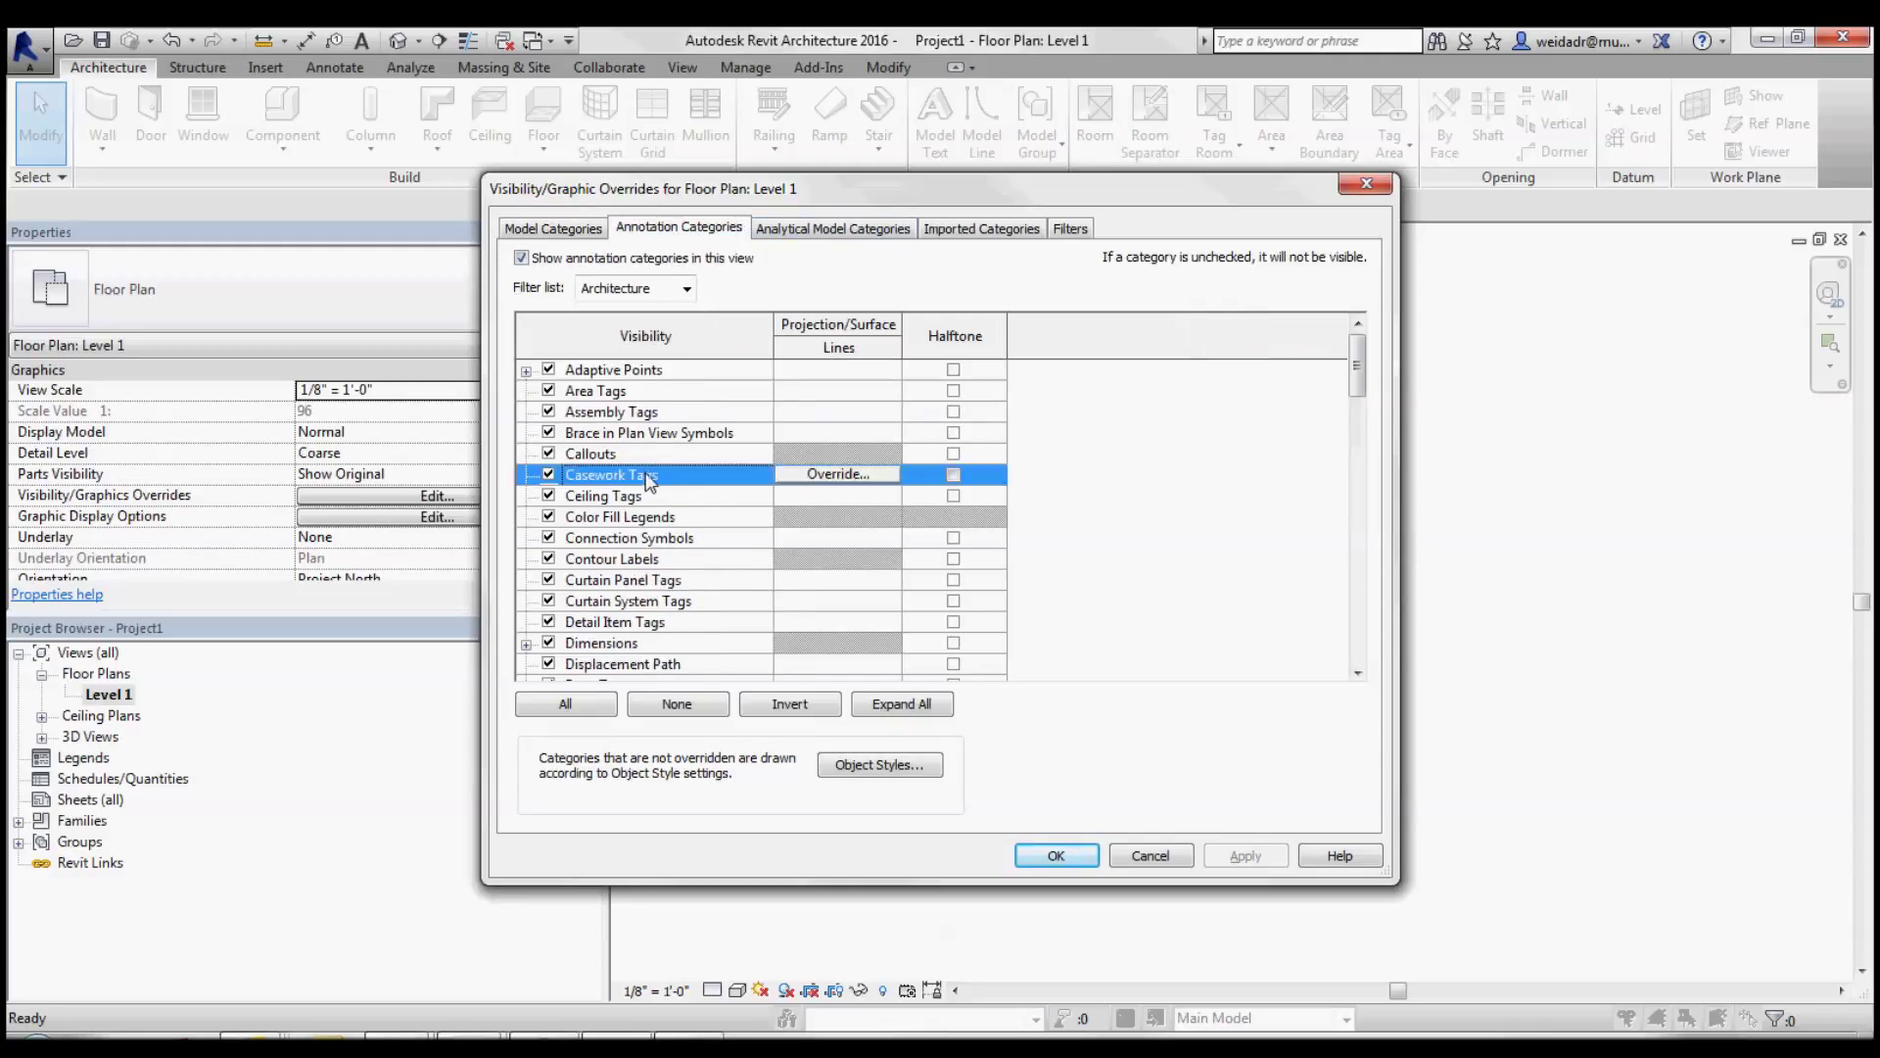
pyautogui.press('g')
pyautogui.click(549, 644)
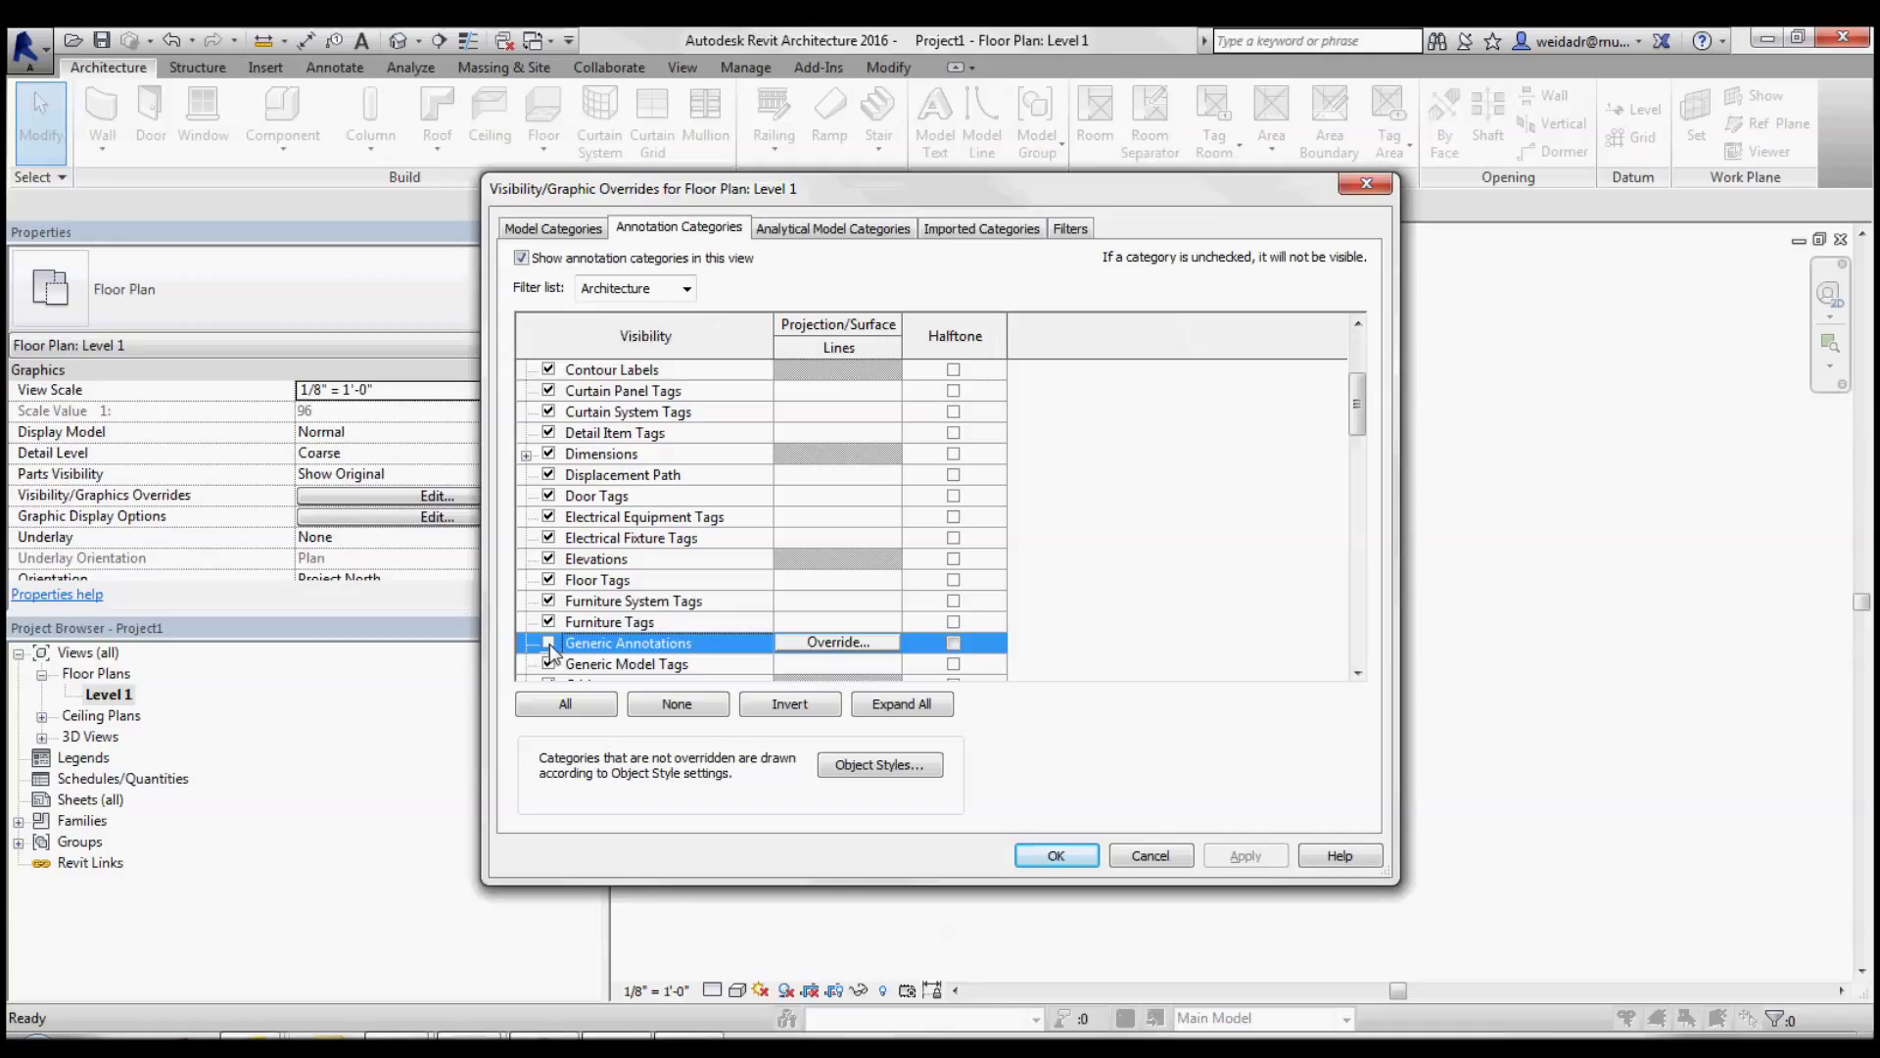
pyautogui.click(1055, 854)
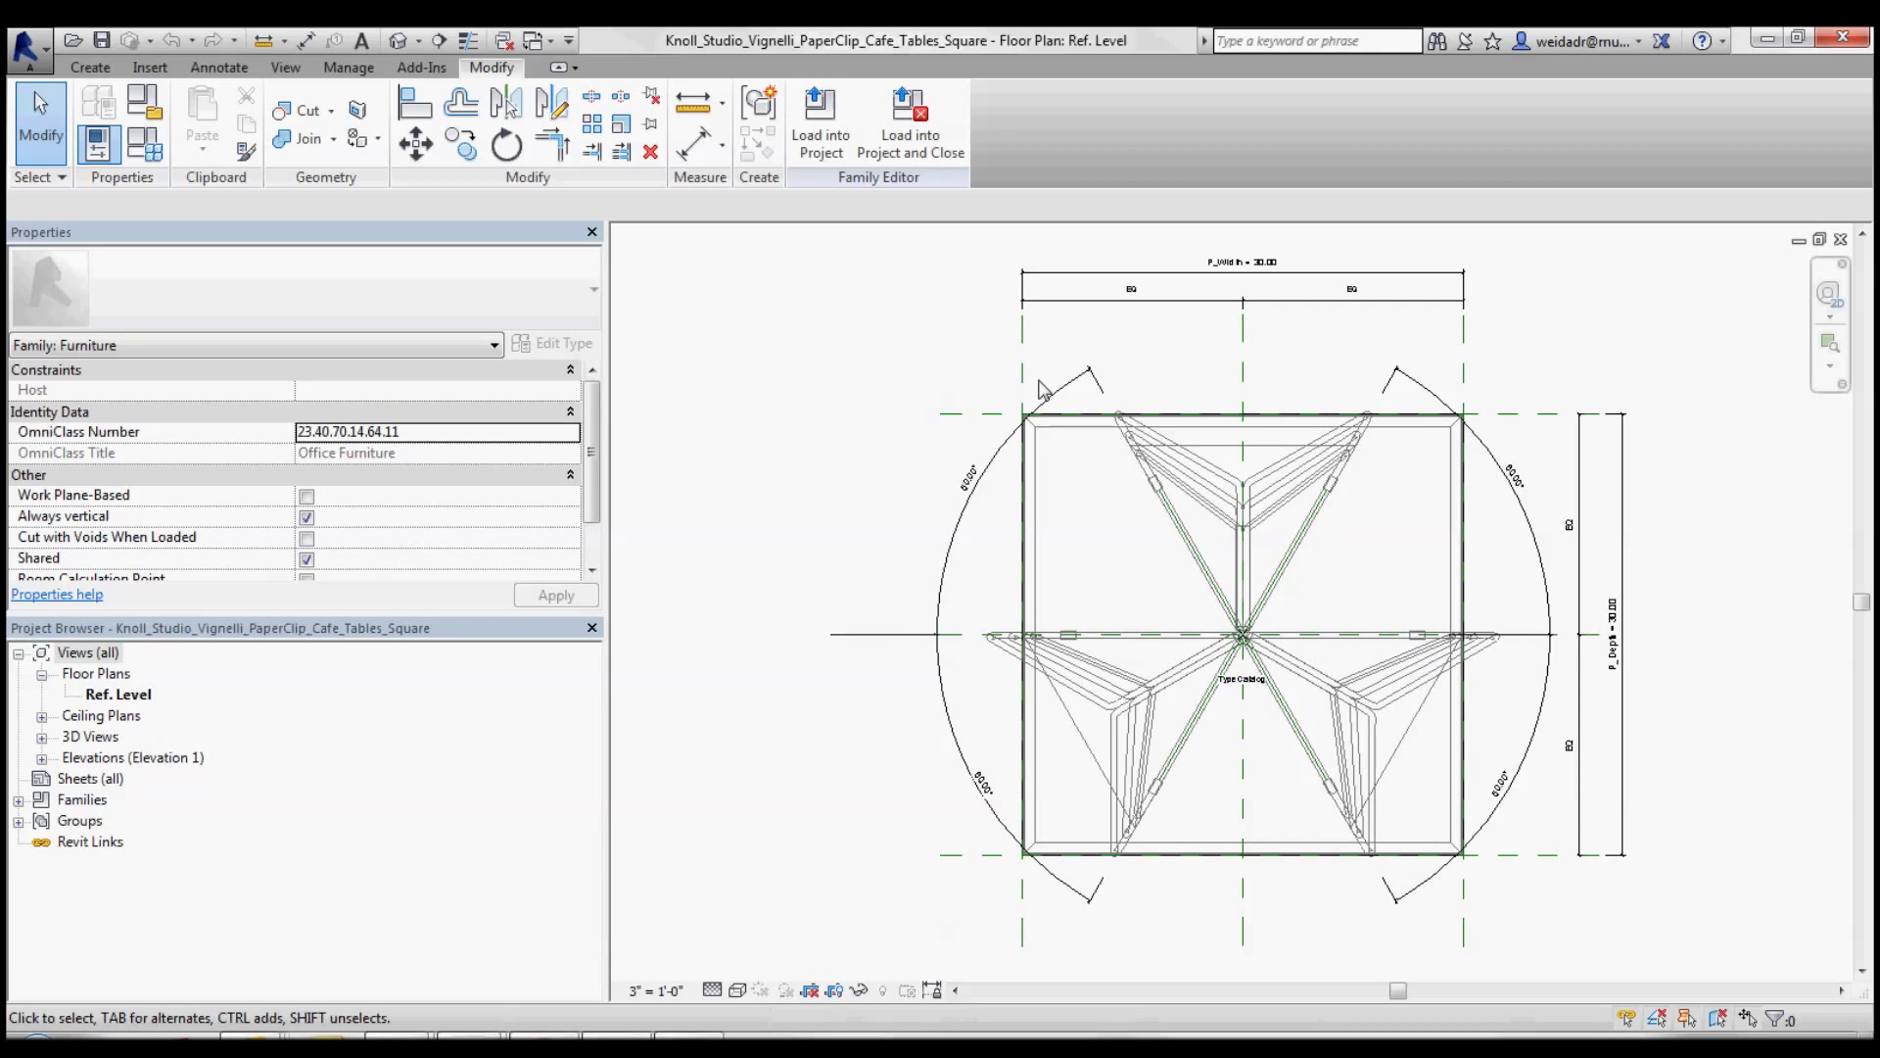
# Zoom in on the Ref. Level plan and select the Furniture_Tag_Knoll 'Type Catalog' label
pyautogui.scroll(5, 1269, 725)
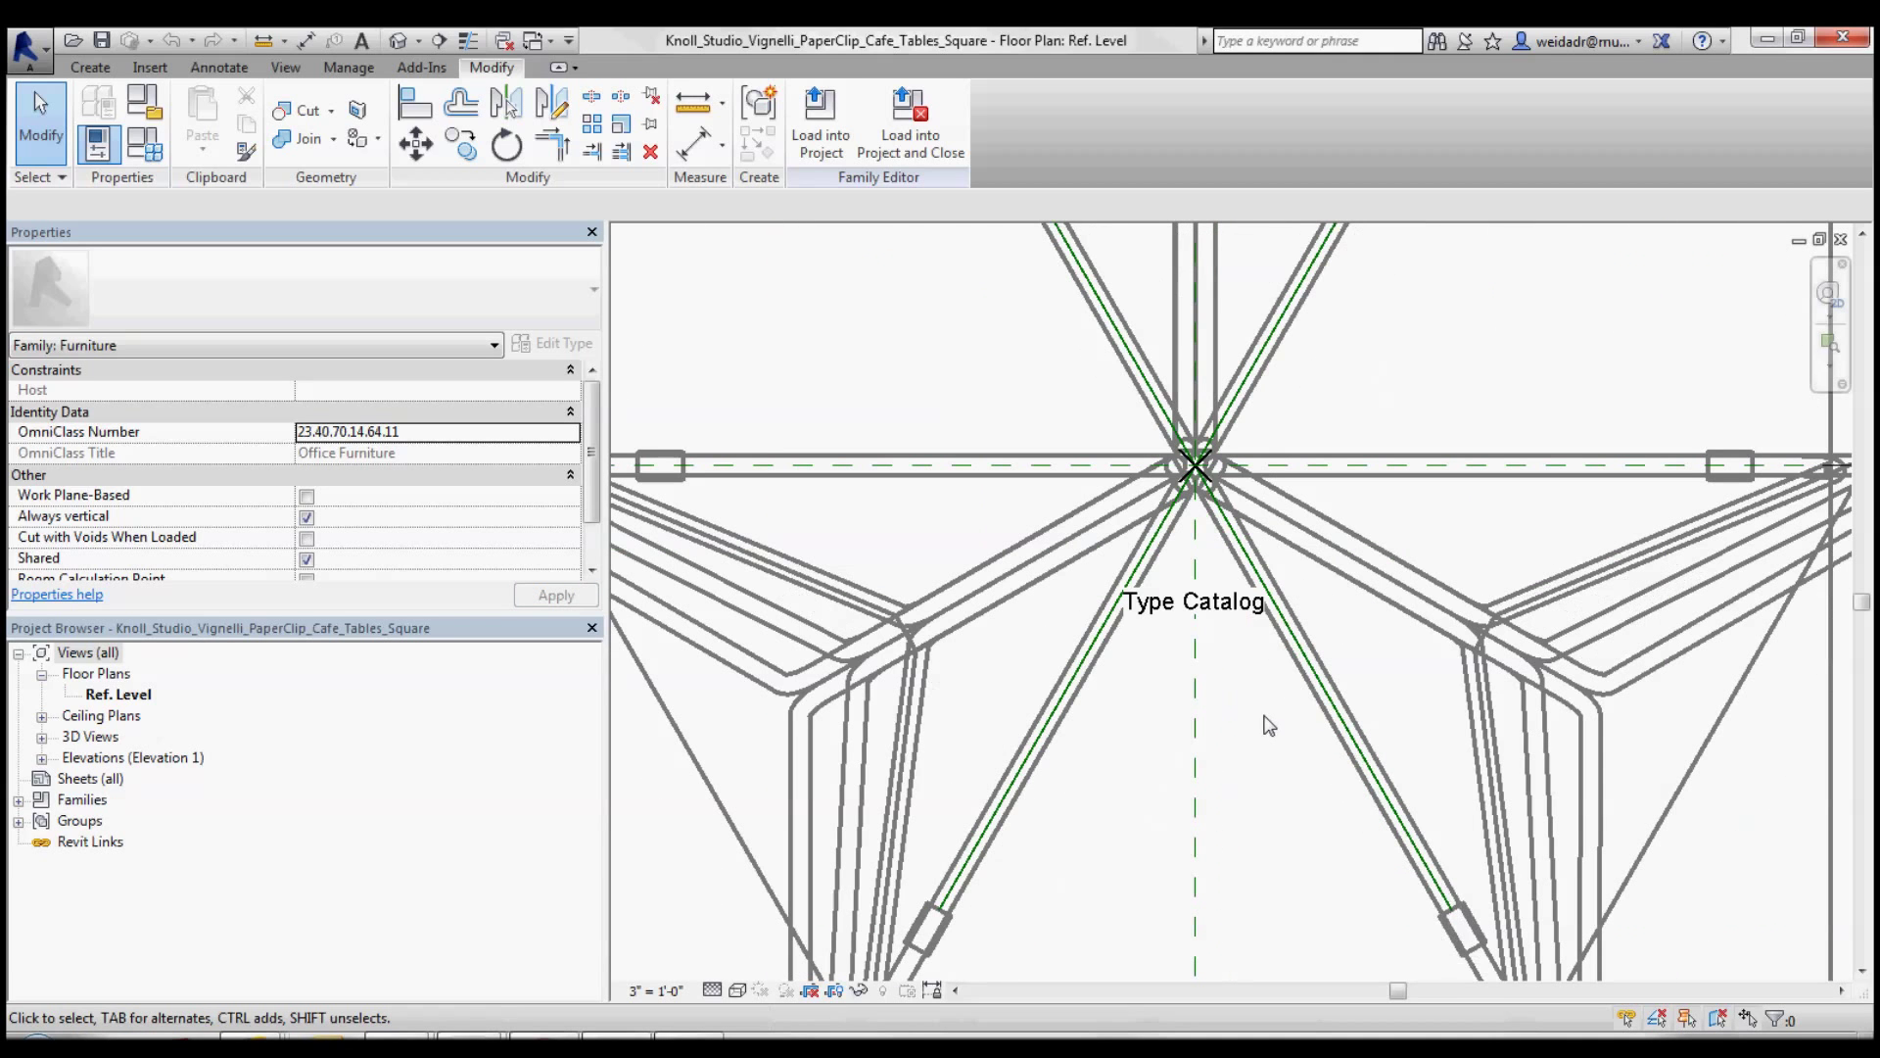
pyautogui.click(1219, 611)
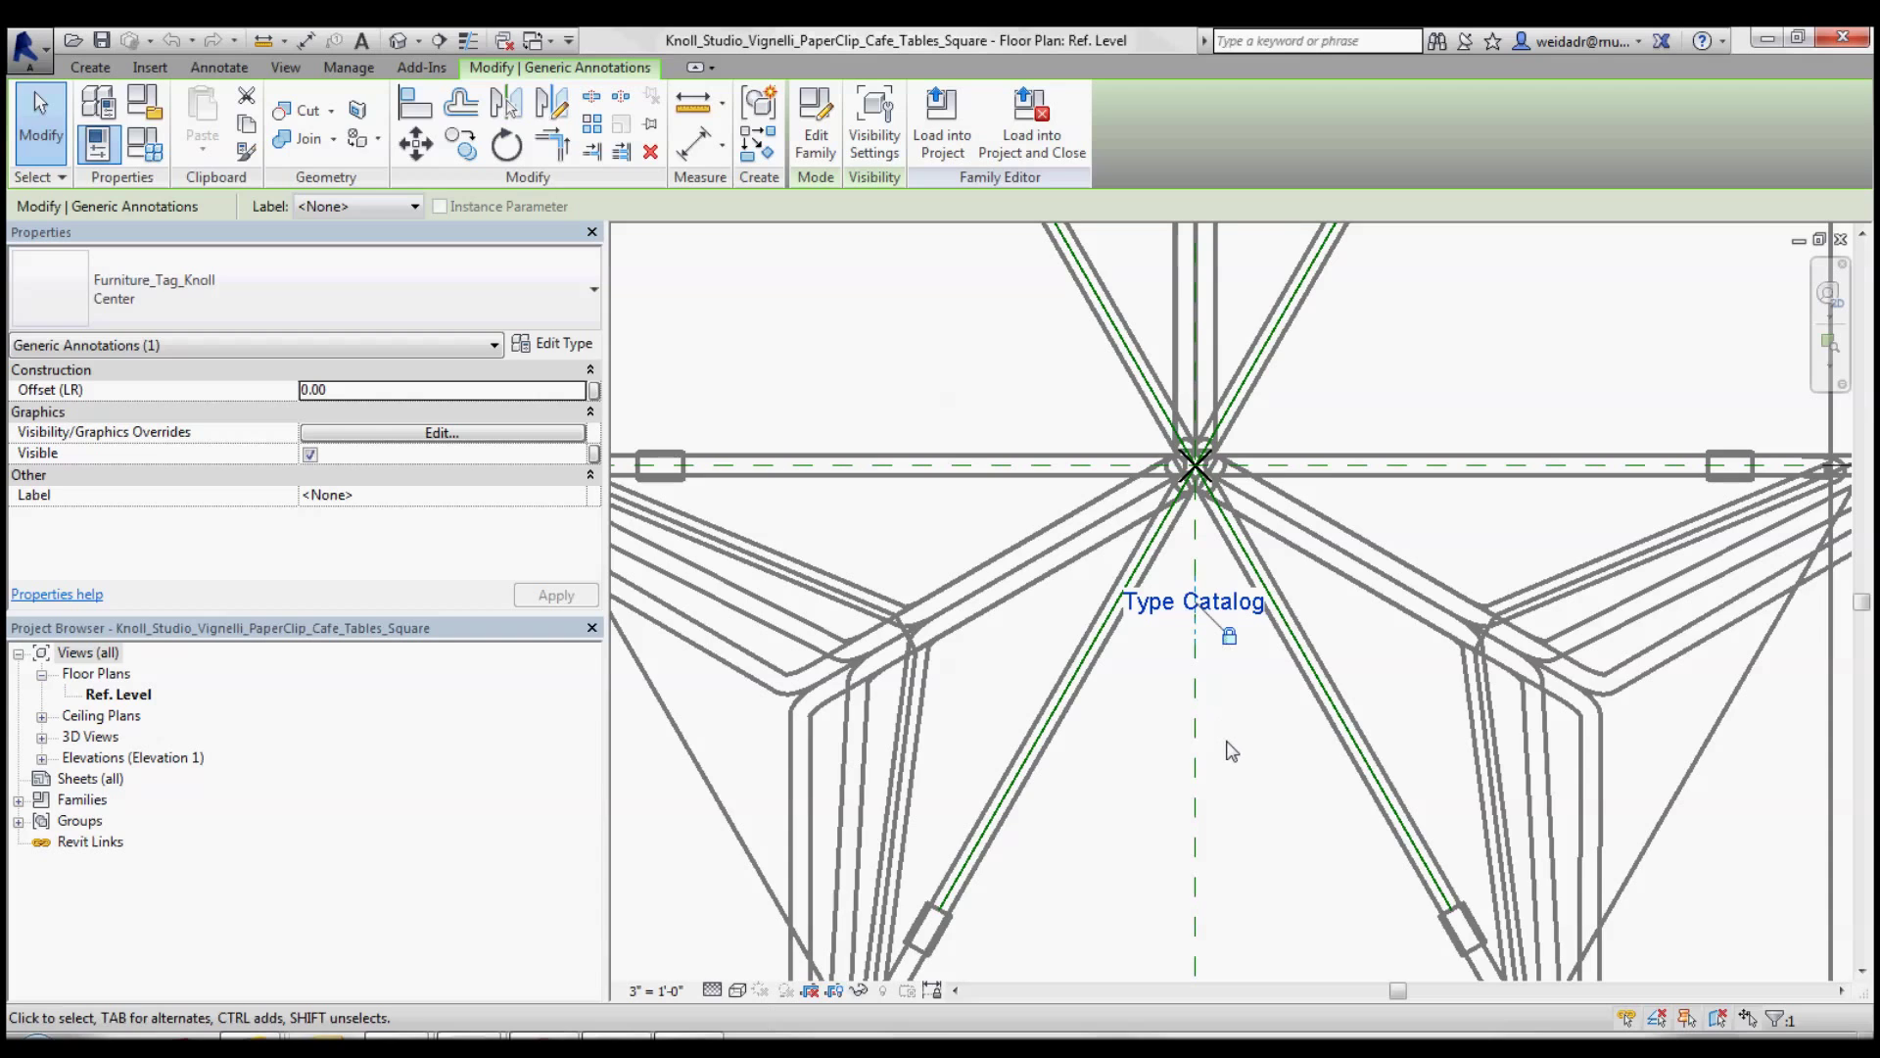
pyautogui.scroll(-5, 1232, 752)
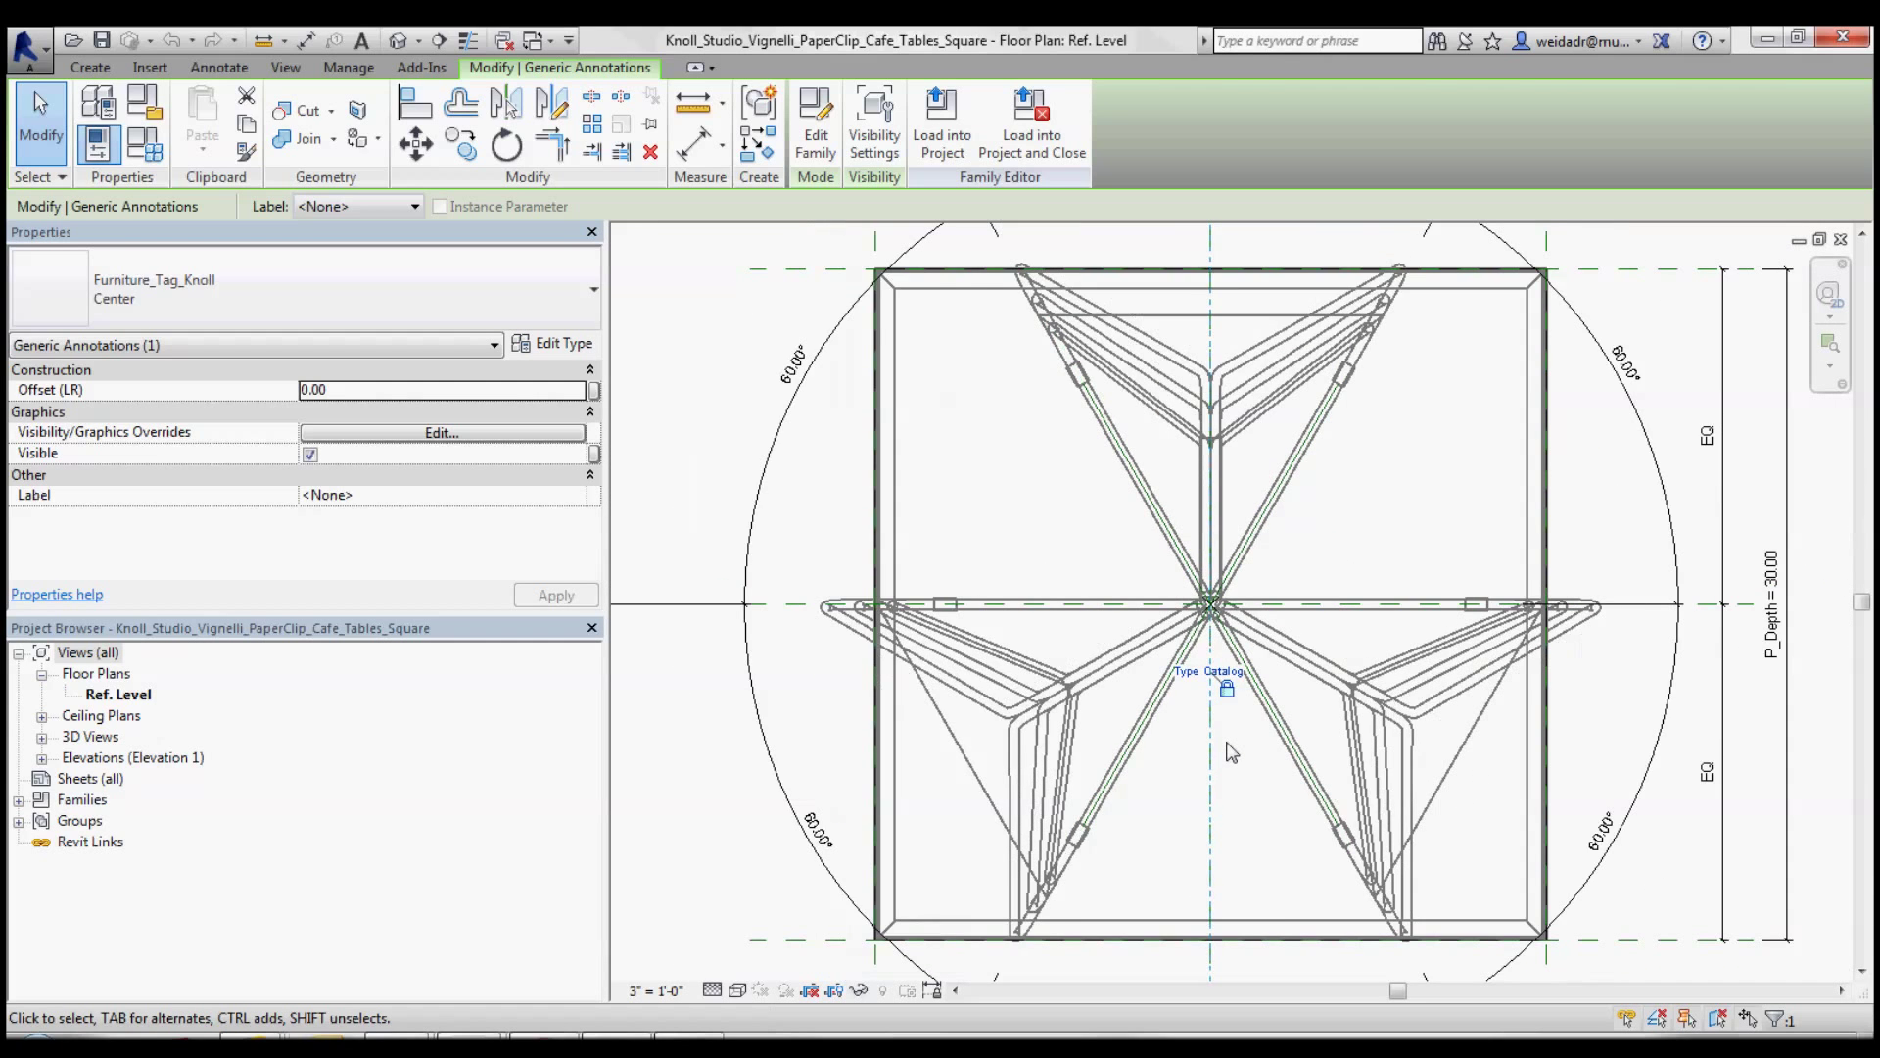